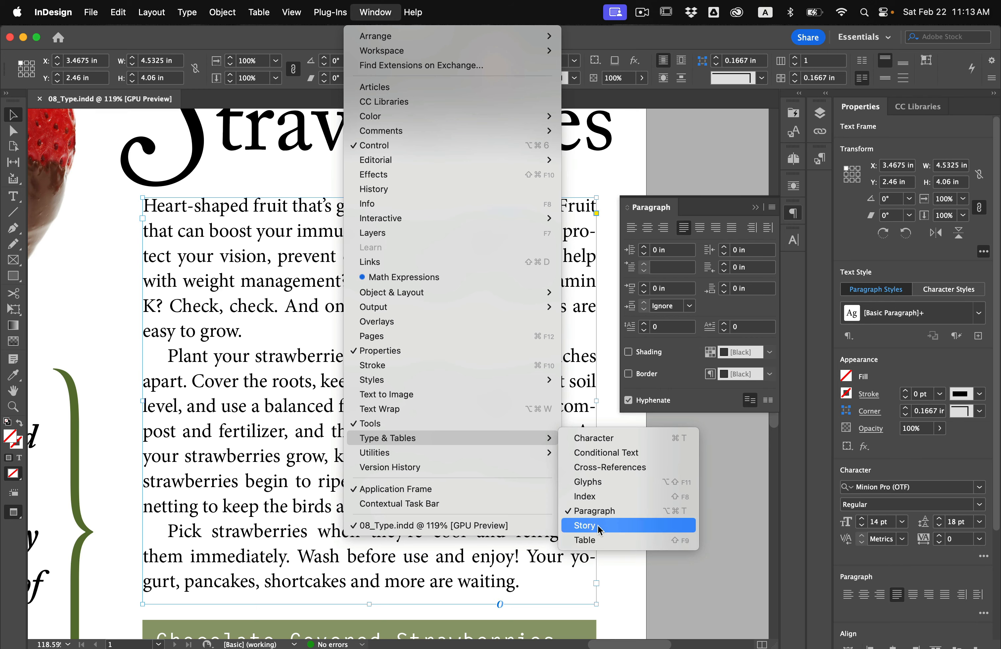
Turn on Optical Margin Alignment for the strawberries body text and set its alignment size to 14 pt.
left_click(598, 525)
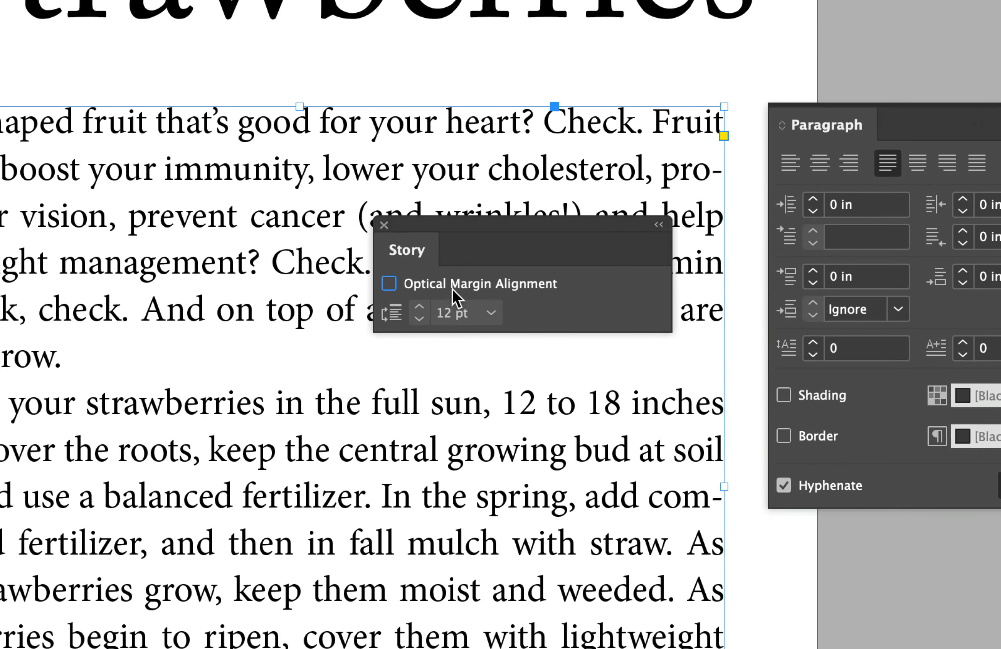
left_click(457, 293)
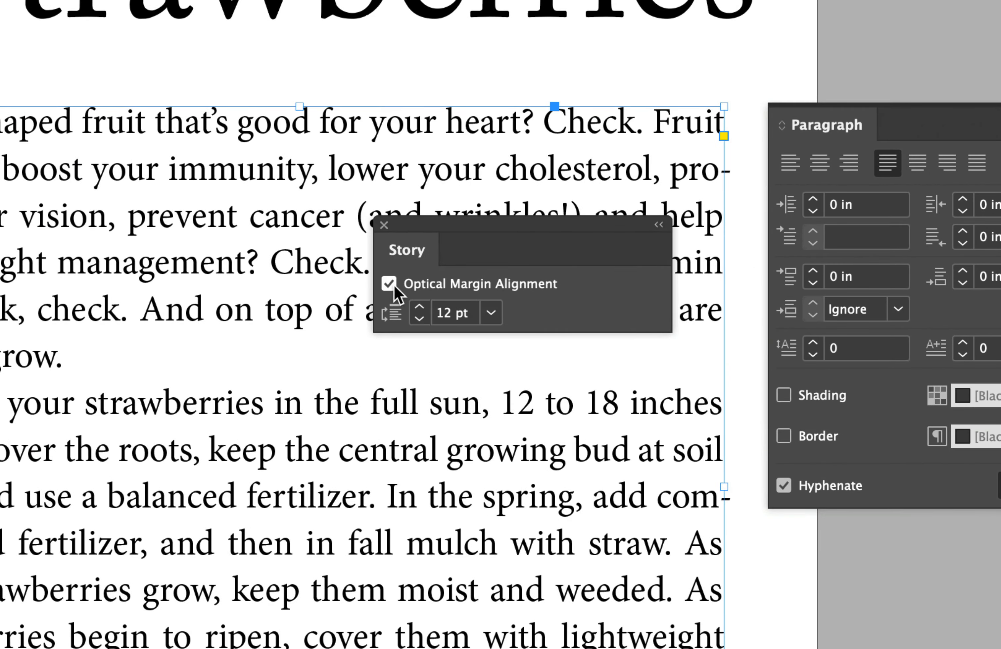
left_click(390, 286)
left_click(390, 286)
left_click(419, 308)
left_click(419, 308)
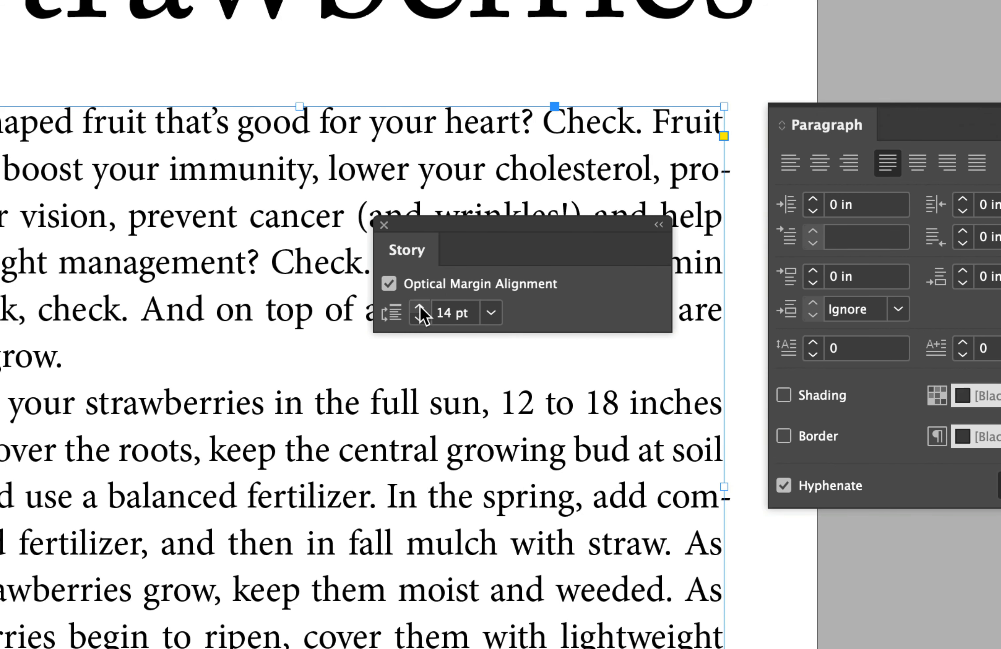
Compare the body text with and without Optical Margin Alignment, leave it enabled, and close the Story settings.
left_click(389, 284)
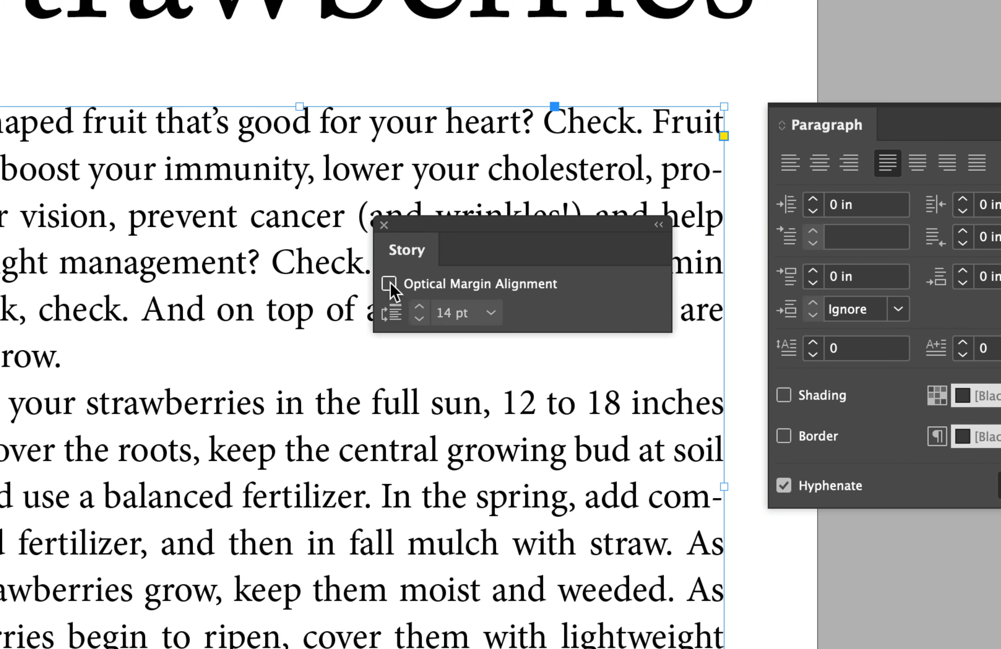
left_click(389, 285)
left_click(390, 284)
left_click(389, 284)
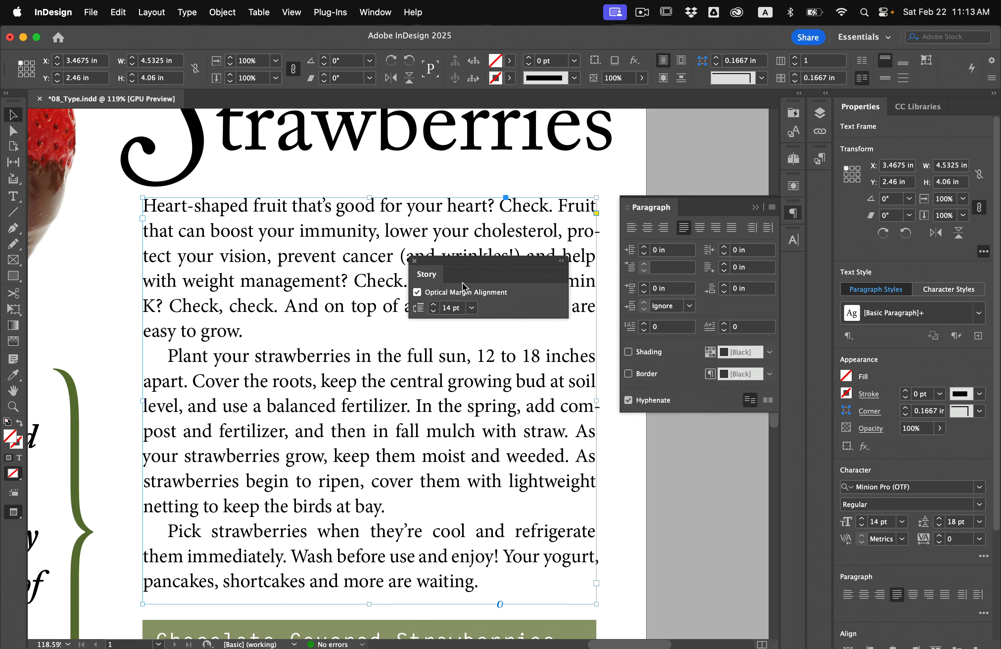
left_click(414, 261)
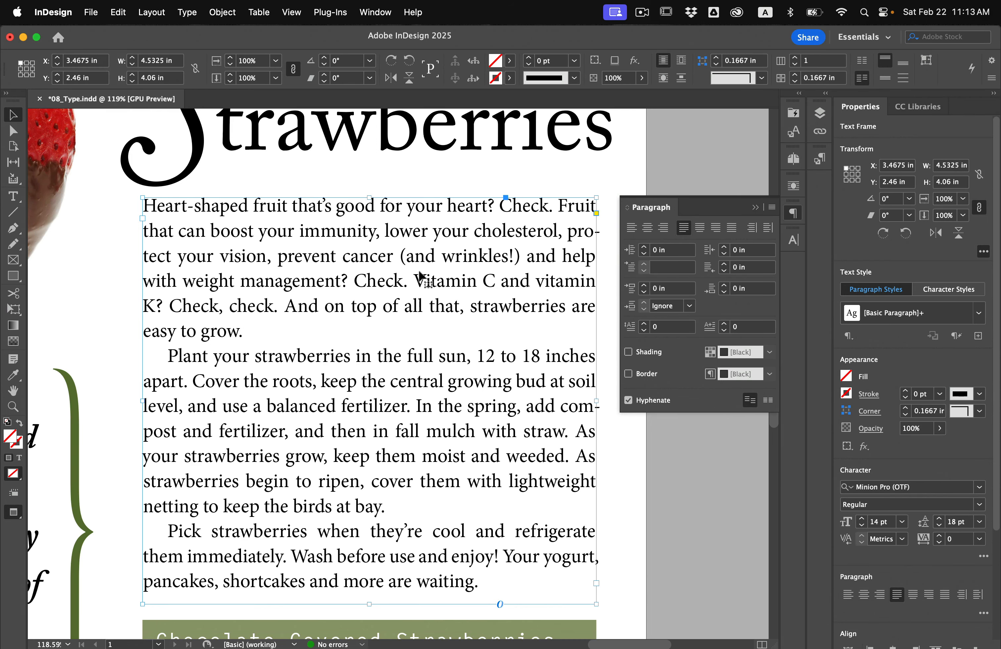
left_click(688, 508)
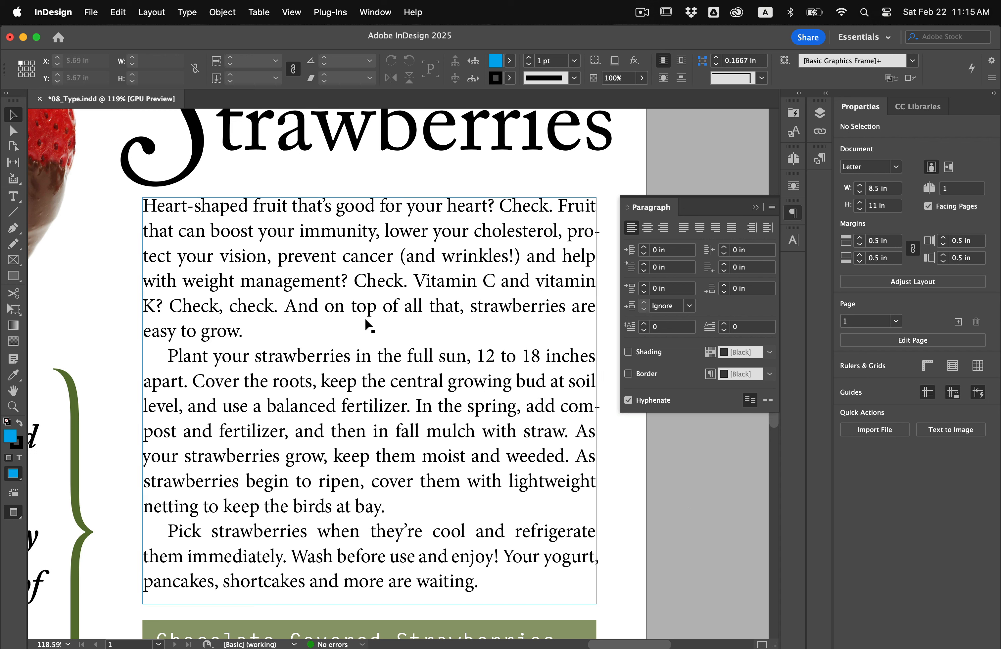
Give the first body paragraph a one-character drop cap that is two lines tall.
key("t")
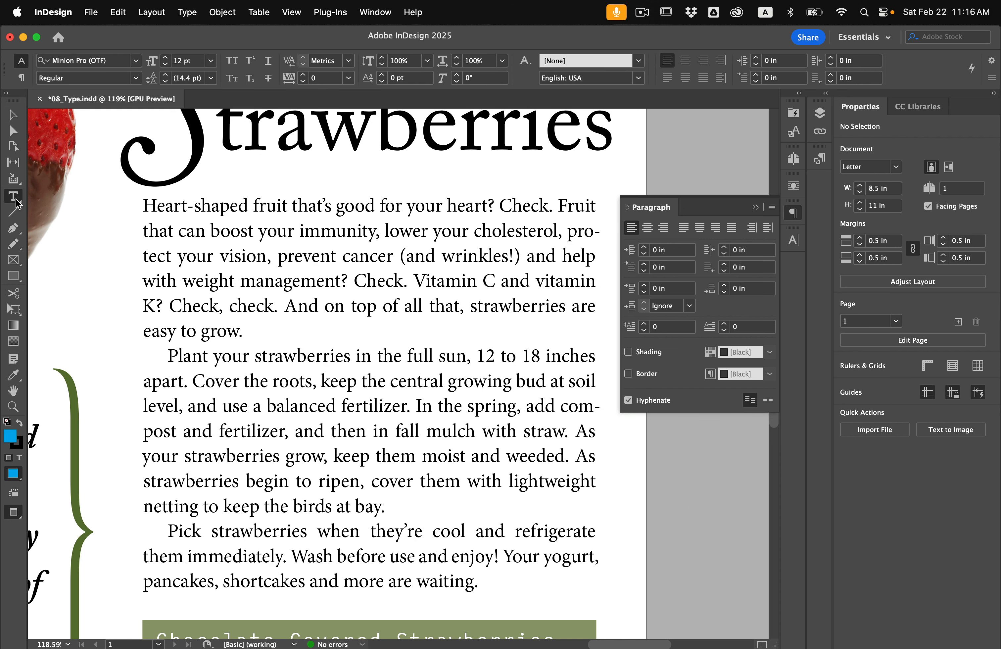
left_click_drag(158, 205, 142, 206)
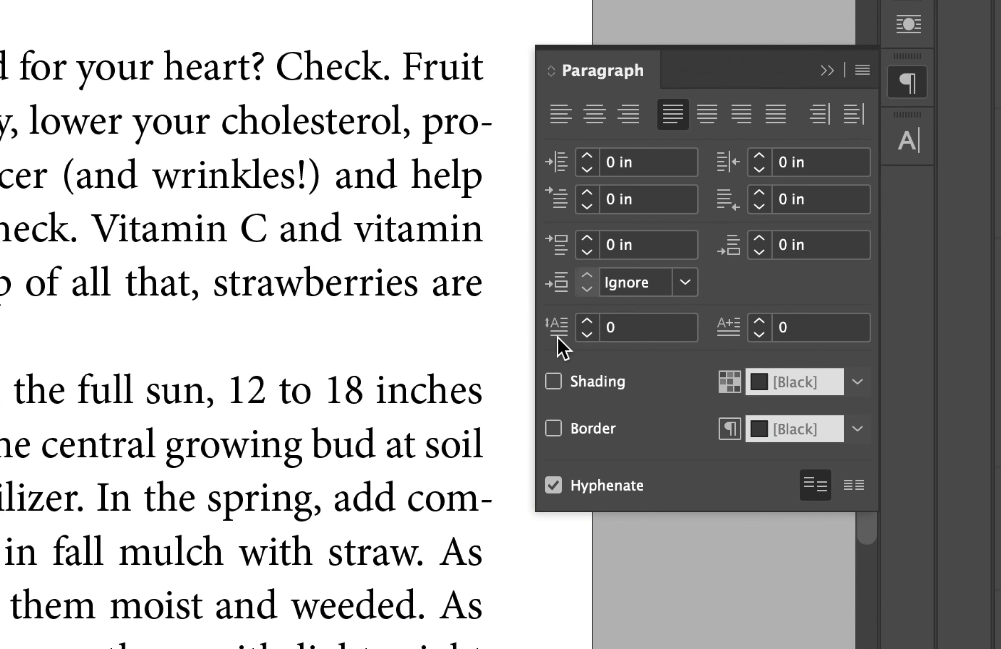
left_click(588, 321)
left_click(589, 321)
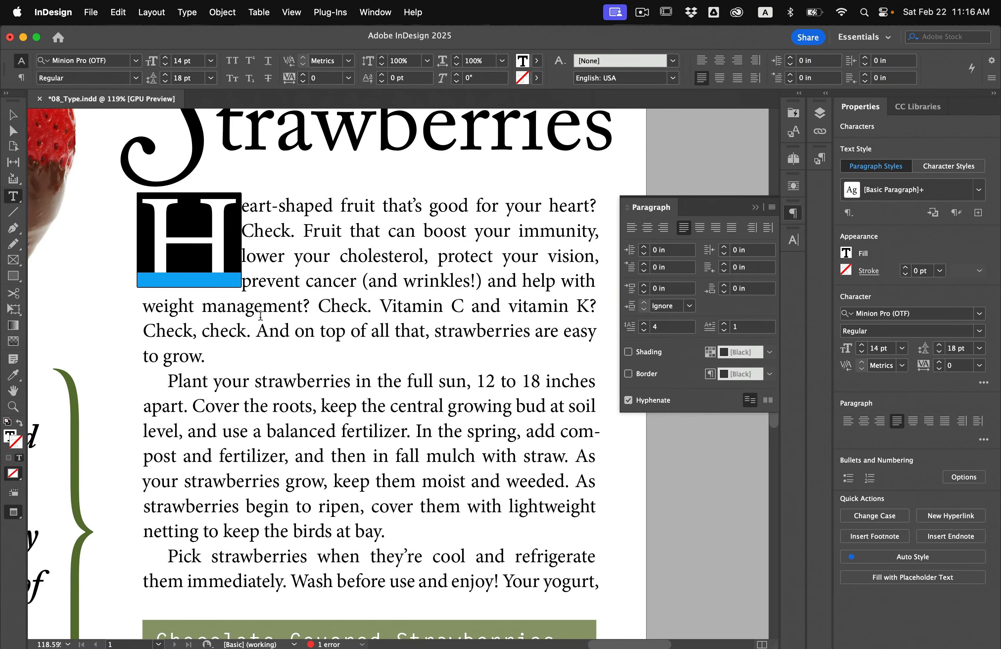
left_click(644, 332)
left_click(644, 331)
left_click(288, 264)
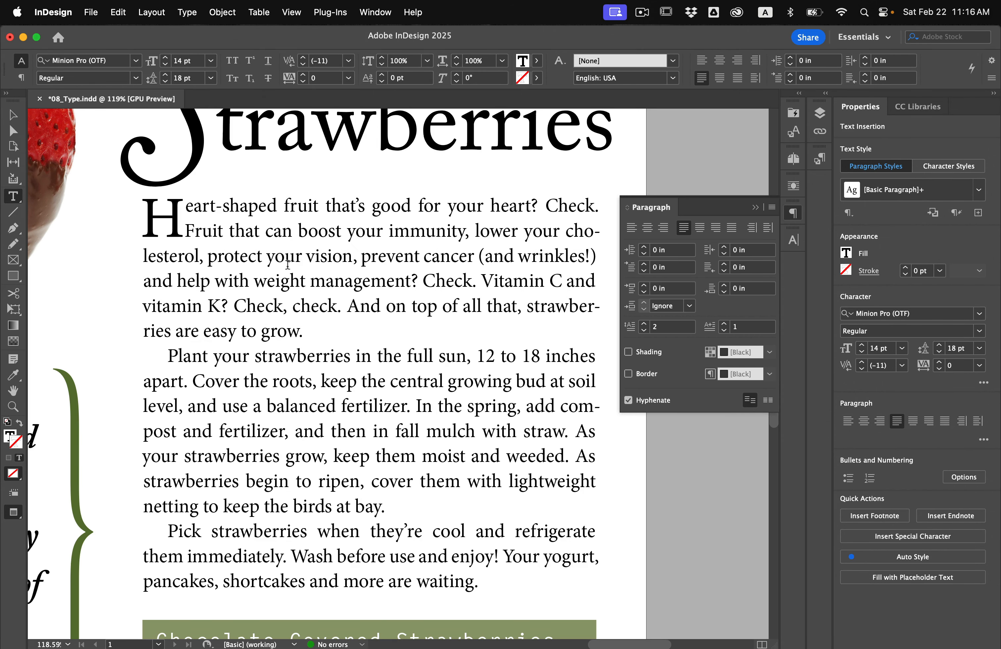
Fill the drop cap H with the Stem Green swatch.
left_click_drag(157, 209, 187, 228)
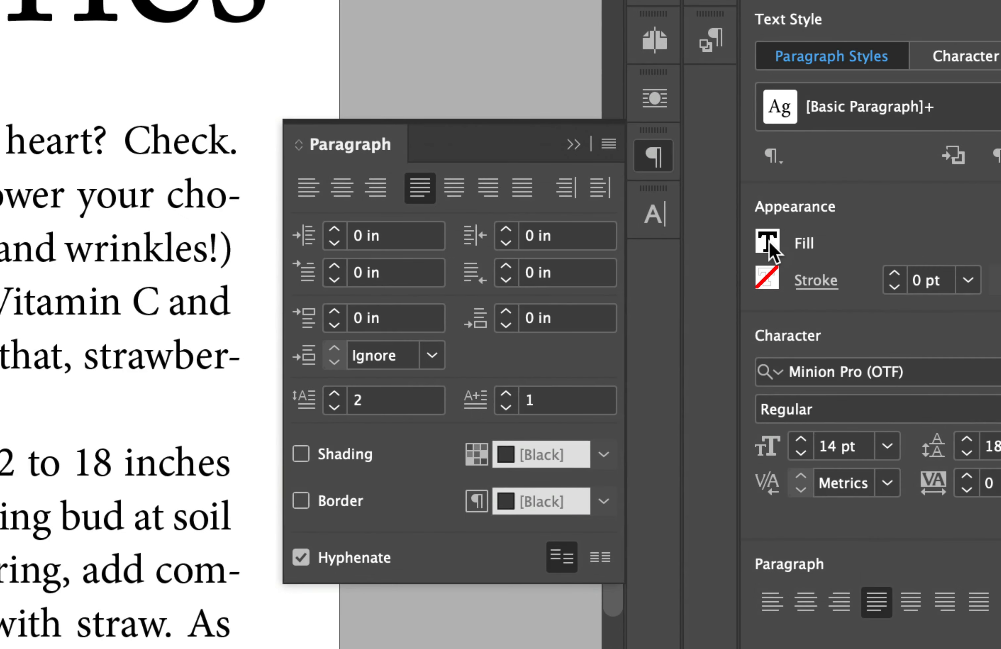
left_click(774, 250)
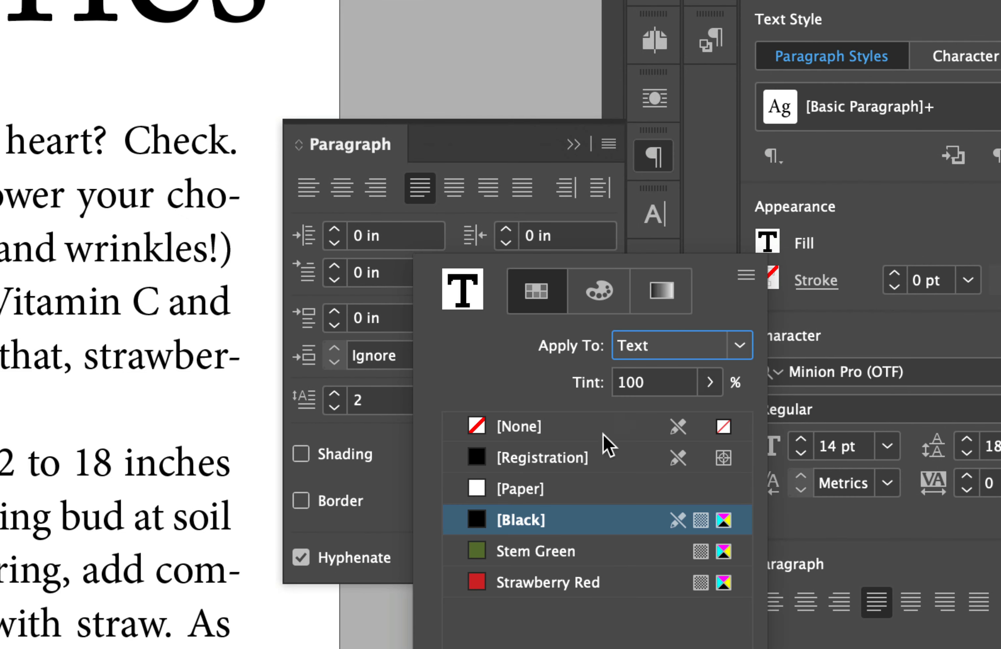
left_click(545, 552)
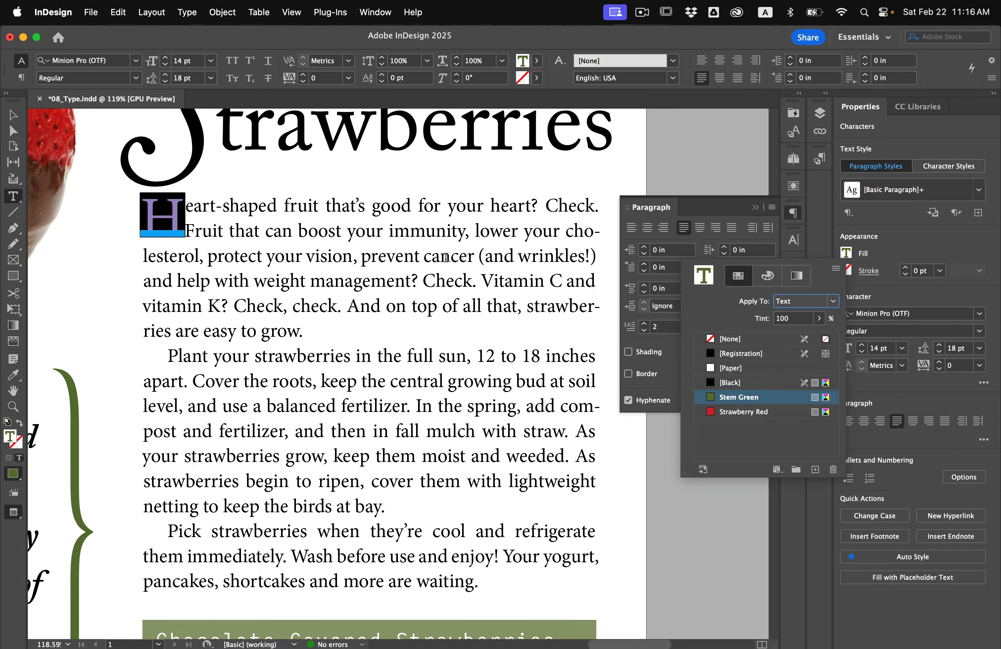
left_click(409, 260)
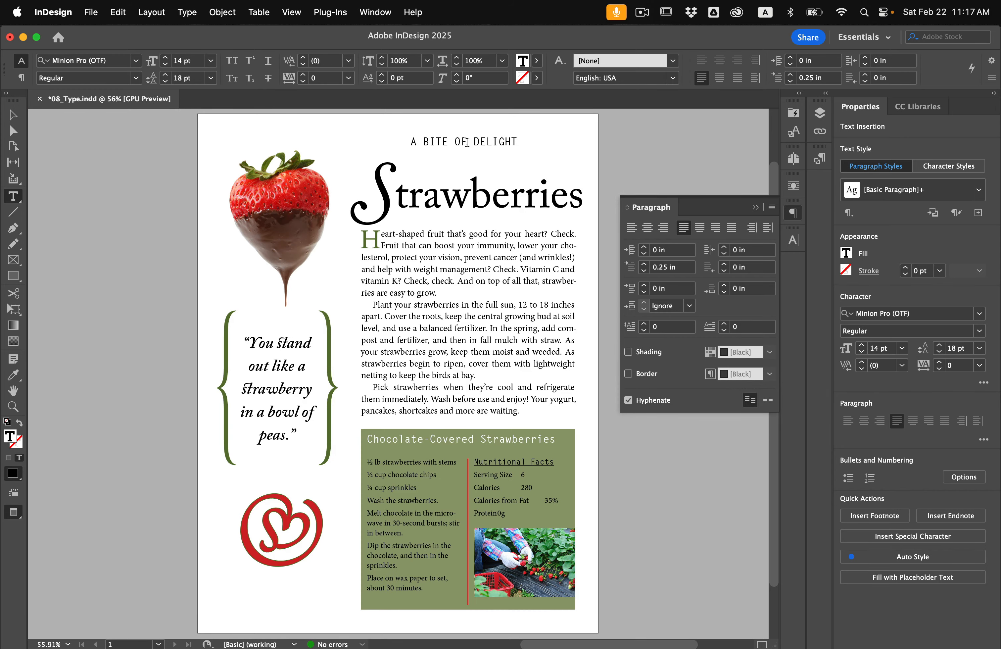
scroll(467, 142, "up", 10)
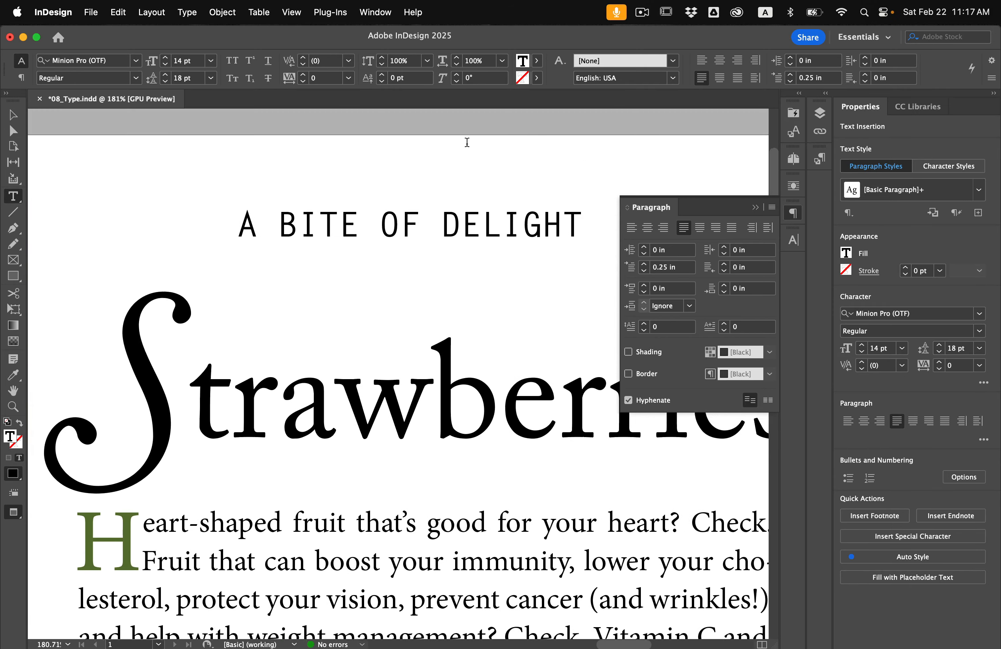
type("w")
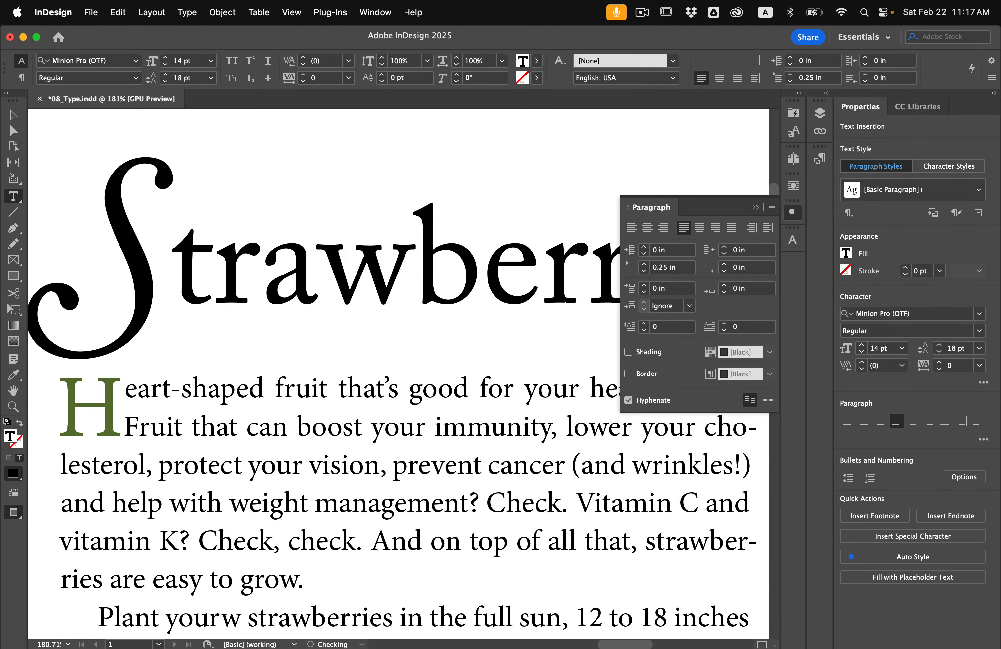
key("BackSpace")
scroll(379, 380, "up", 5)
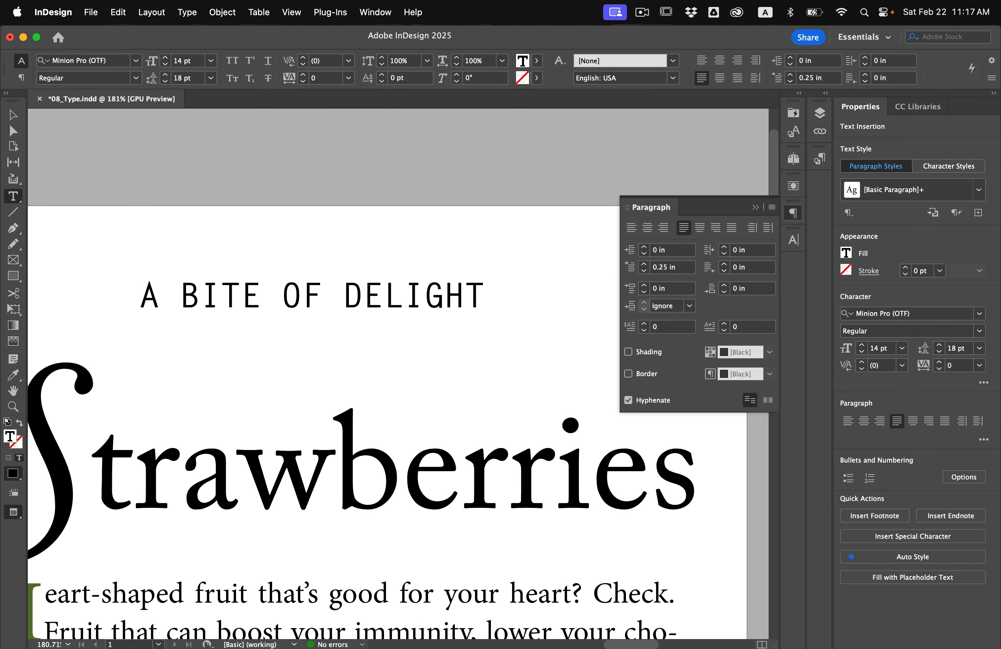
Leave text editing and switch off the preview display to show guides, frame edges and hidden characters.
triple_click(222, 296)
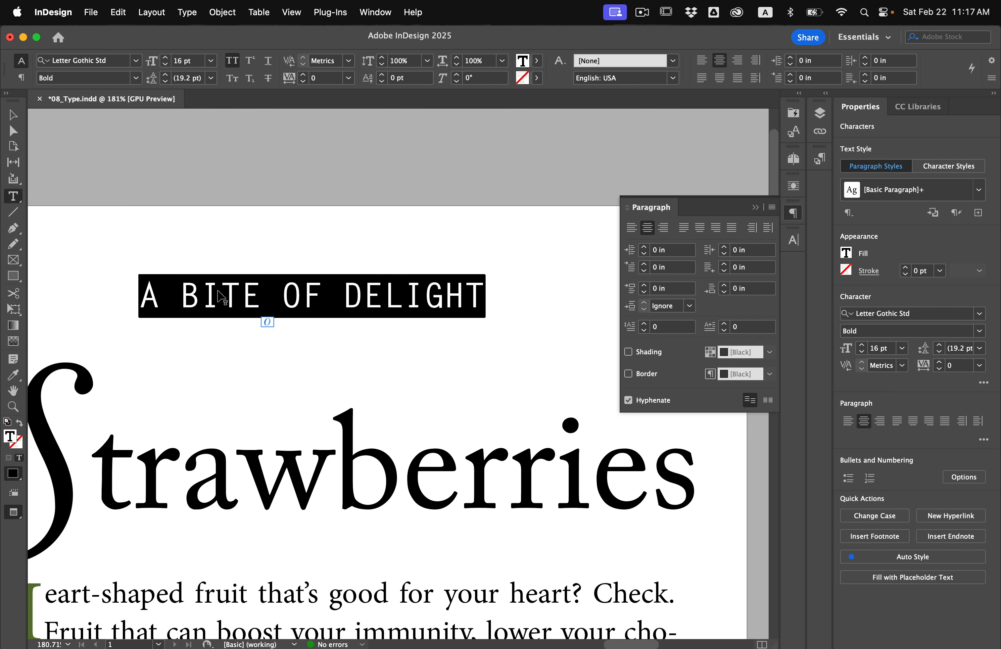
key("Escape")
key("w")
left_click(185, 258)
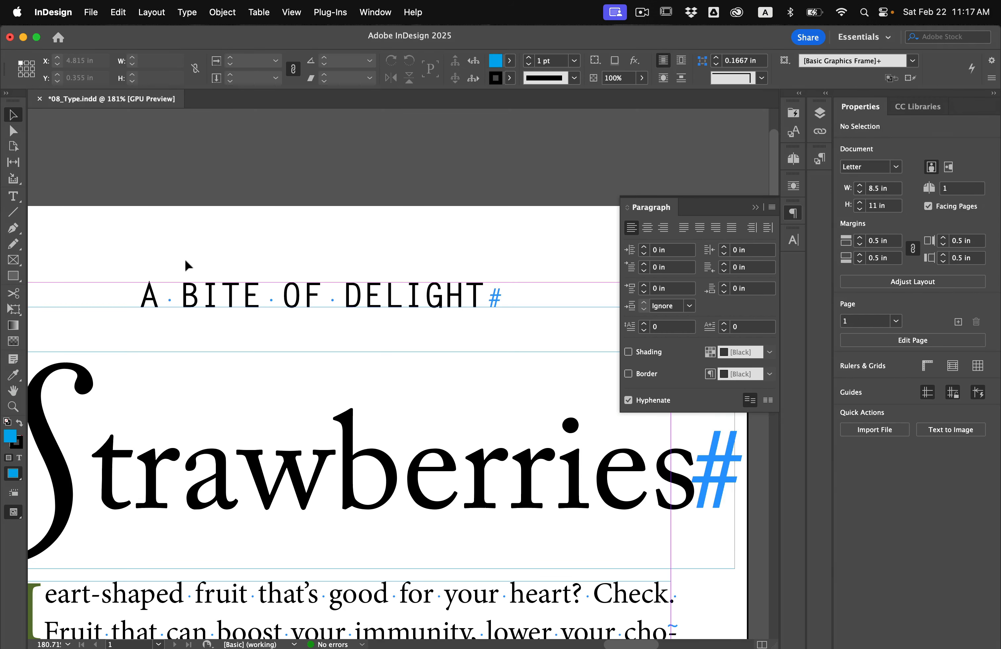
Set the tracking of the "A BITE OF DELIGHT" heading line to 100.
scroll(184, 258, "down", 3)
triple_click(224, 231)
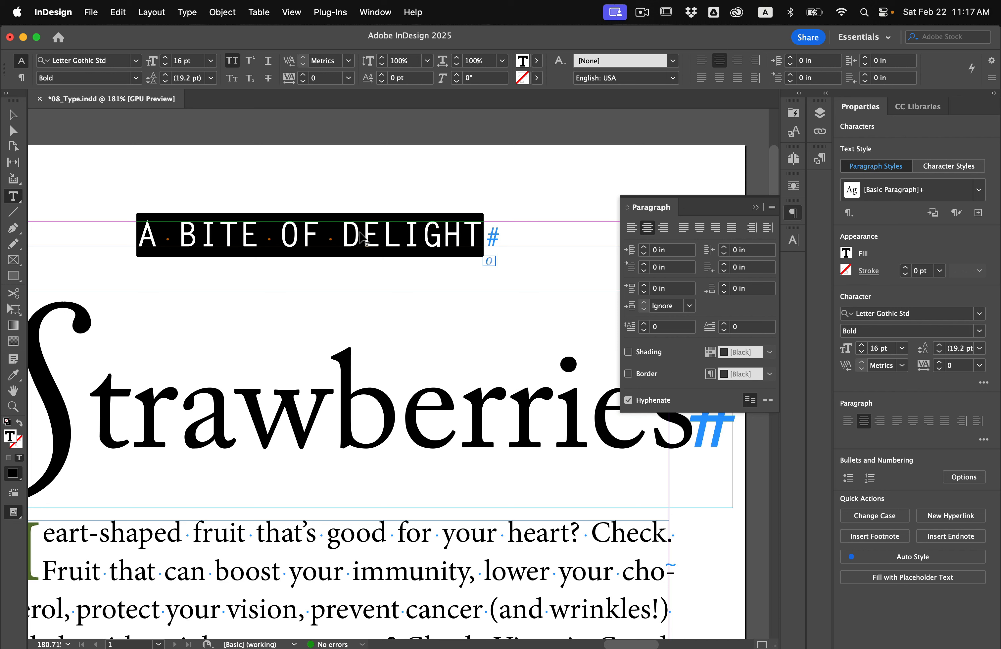
left_click(795, 240)
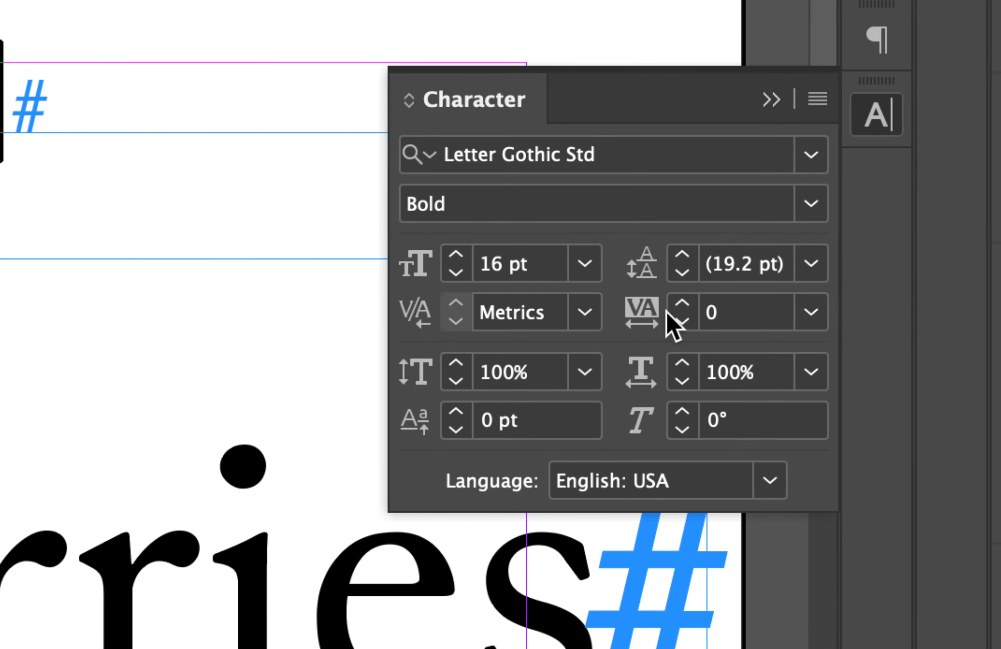
left_click(719, 317)
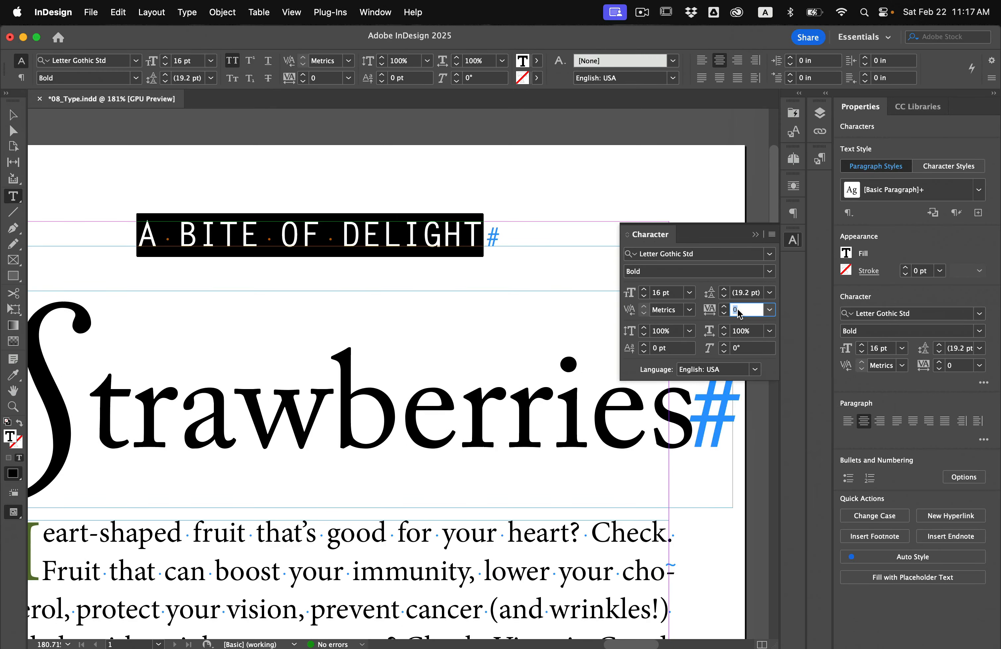
type("100")
key("Return")
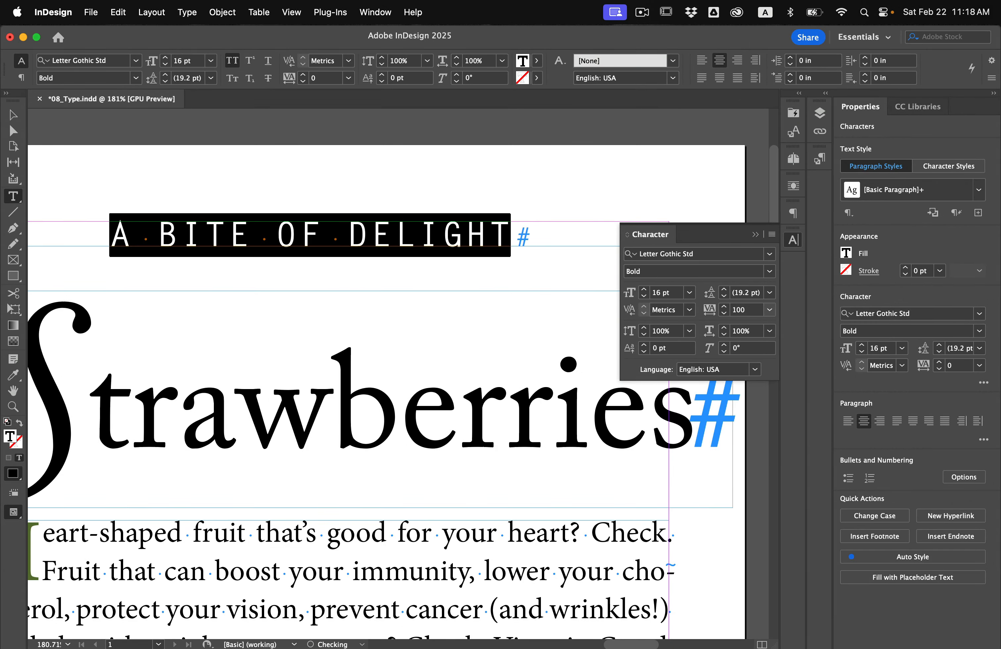
Adjust the tracking of the "A BITE OF DELIGHT" line in small increments to 150.
left_click(725, 307)
left_click(725, 307)
left_click(725, 307)
left_click(724, 308)
left_click(724, 308)
left_click(724, 313)
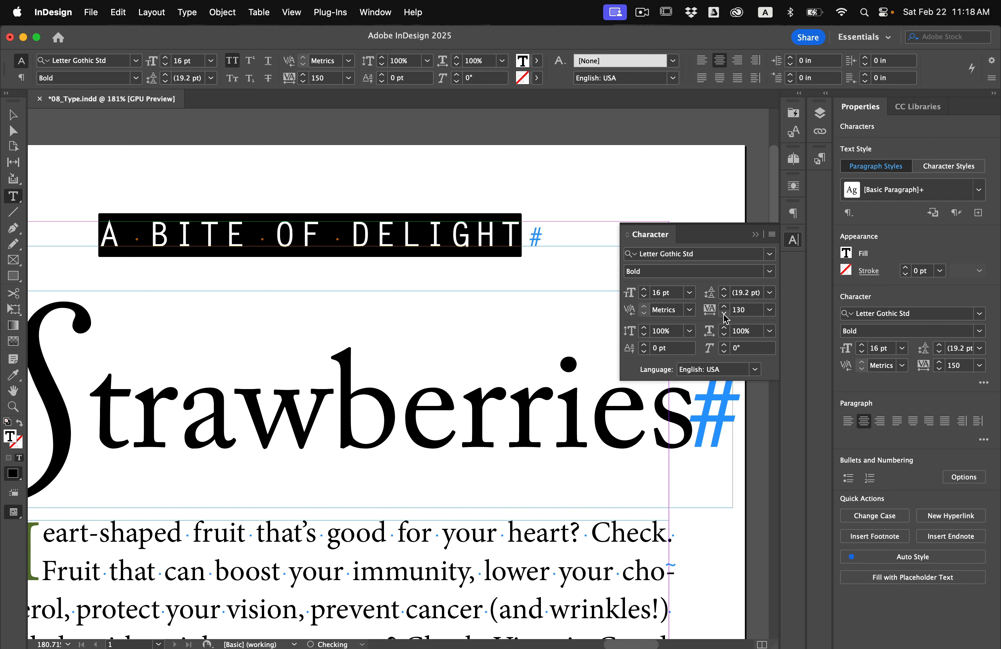
left_click(724, 313)
left_click(724, 313)
left_click(725, 308)
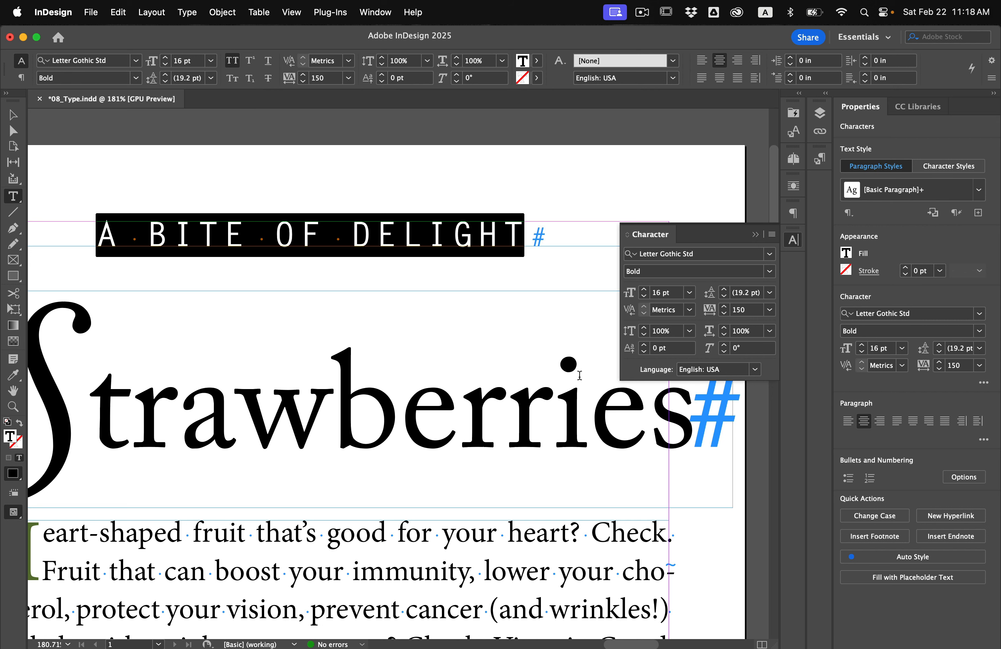
Set the kerning between the S and t of the "Strawberries" title to -20.
scroll(302, 380, "down", 3)
scroll(301, 381, "left", 4)
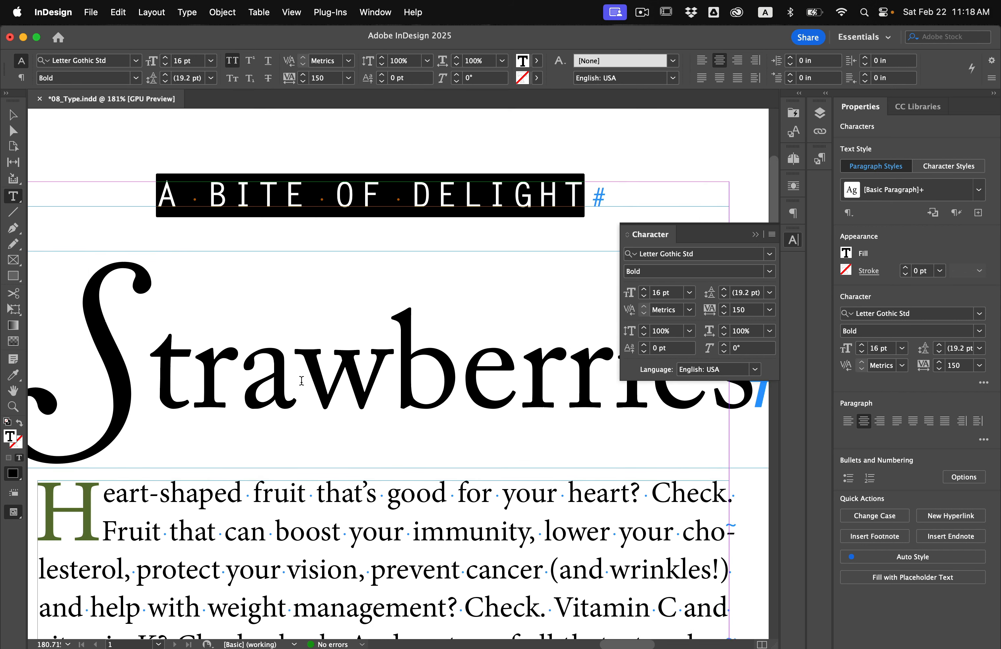
left_click(202, 349)
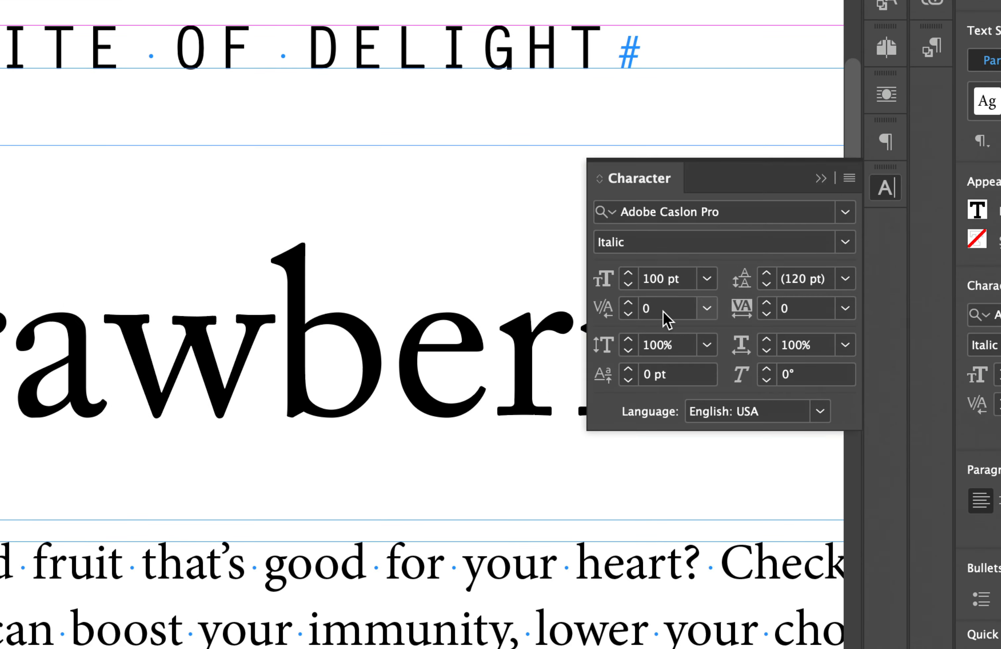
left_click(665, 311)
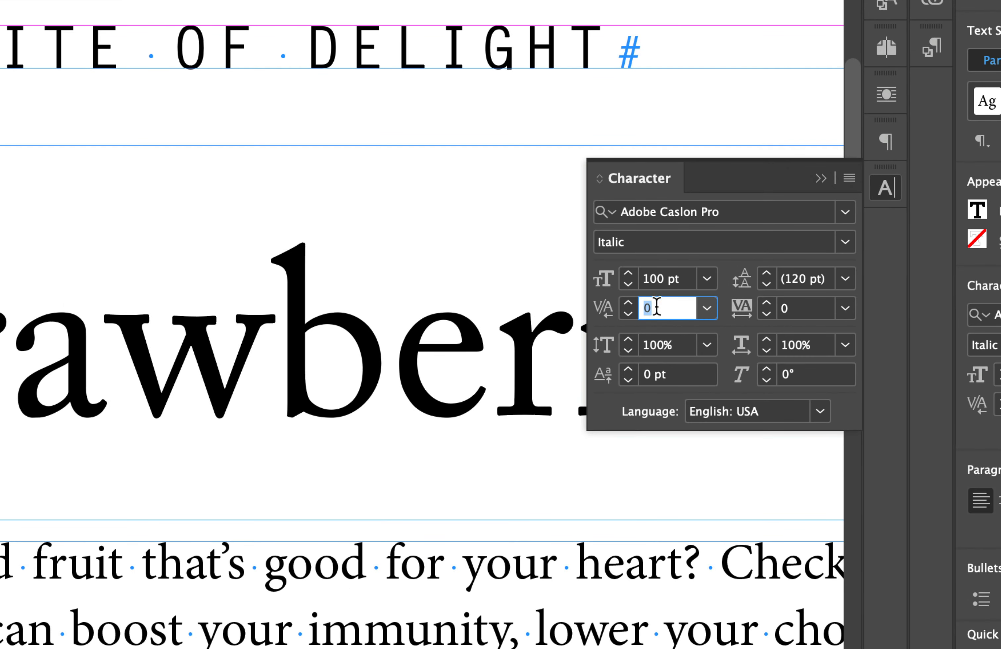
type("-20")
key("Return")
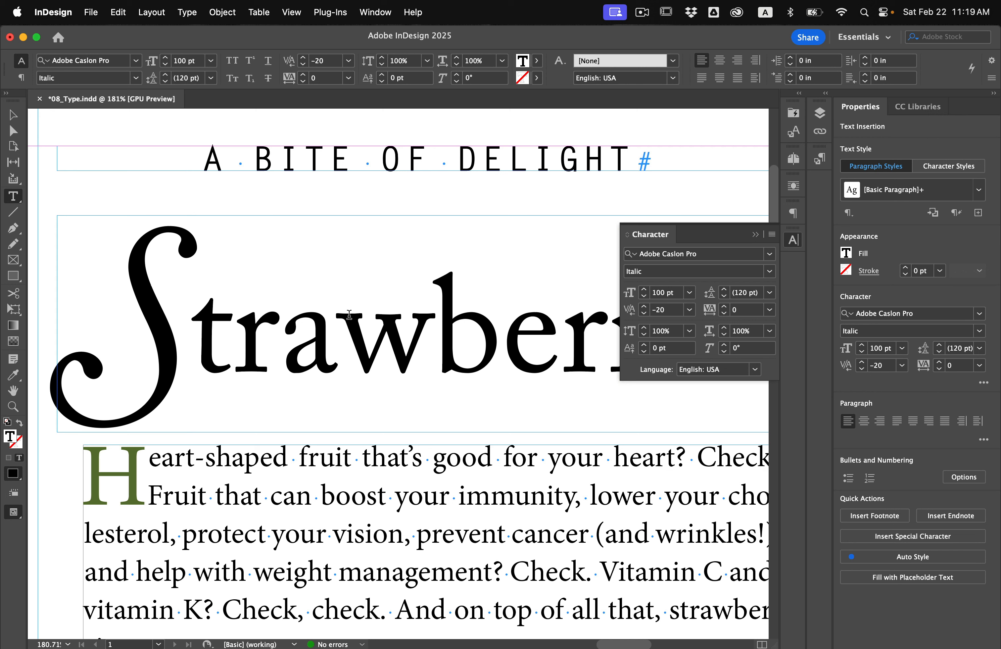
Tighten the kerning between the S and t of the "Strawberries" title incrementally to -60.
key("alt+Left")
key("alt+Left")
key("alt+Left")
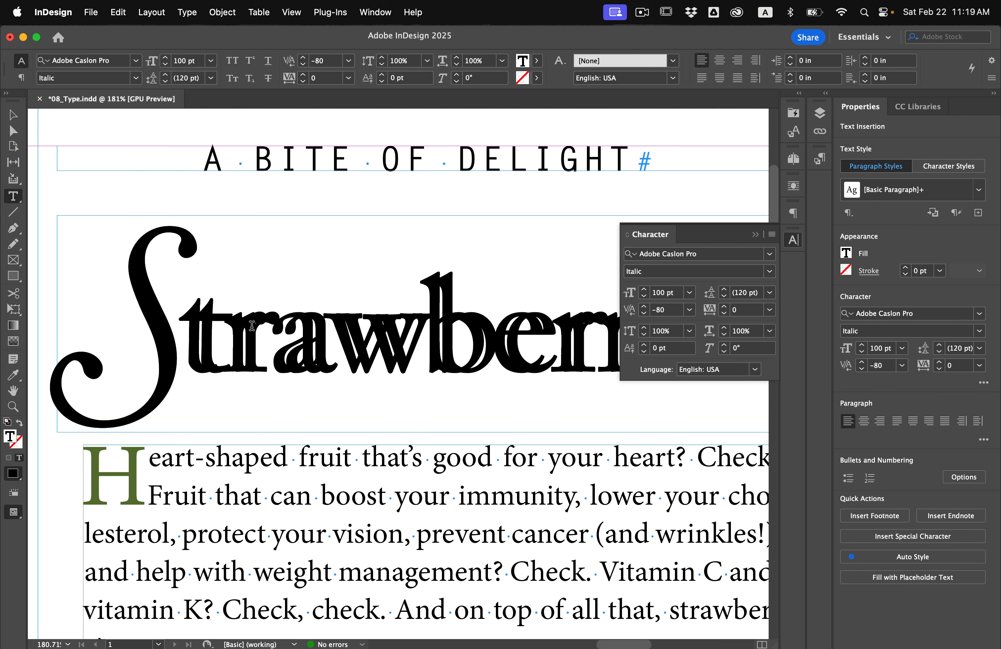
left_click(266, 332)
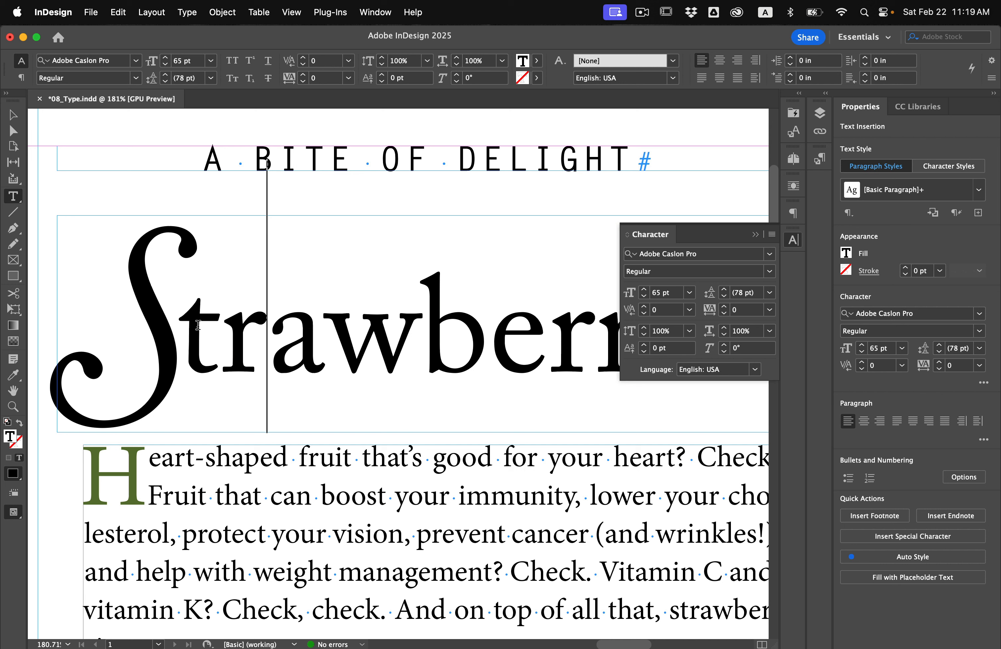
left_click(180, 323)
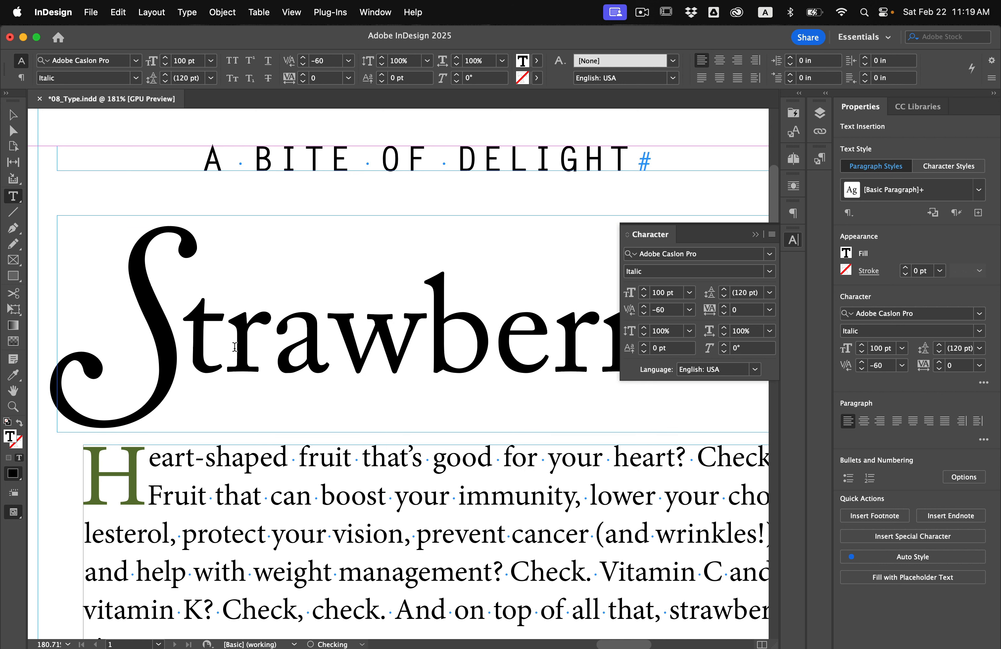
left_click(266, 338)
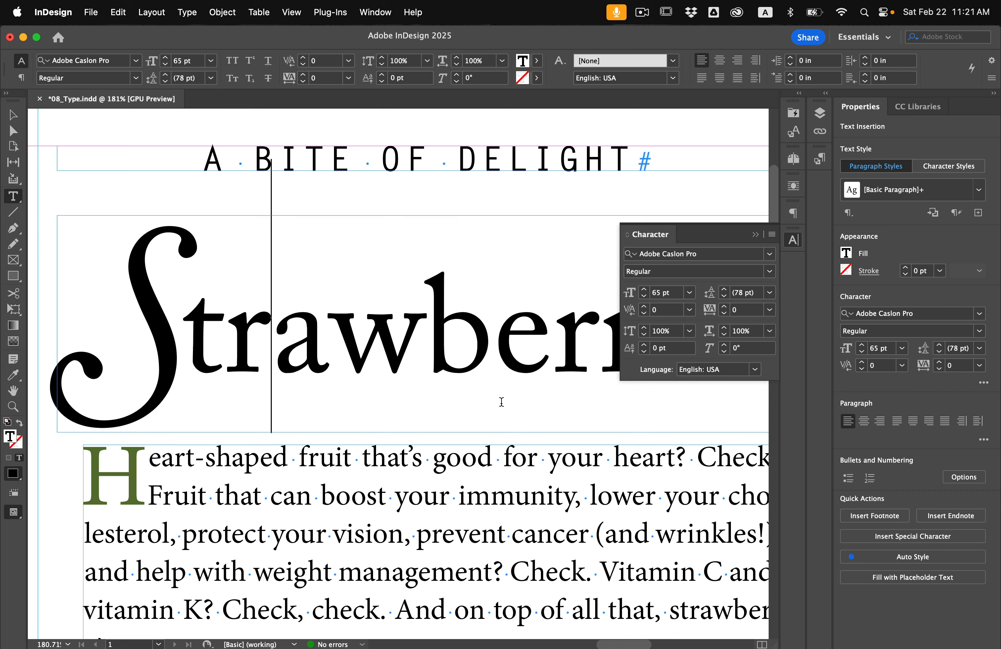
Select all the body text below the "Strawberries" title and open its paragraph formatting options.
scroll(502, 402, "down", 5)
scroll(502, 402, "down", 3)
scroll(502, 402, "down", 6)
scroll(502, 402, "right", 2)
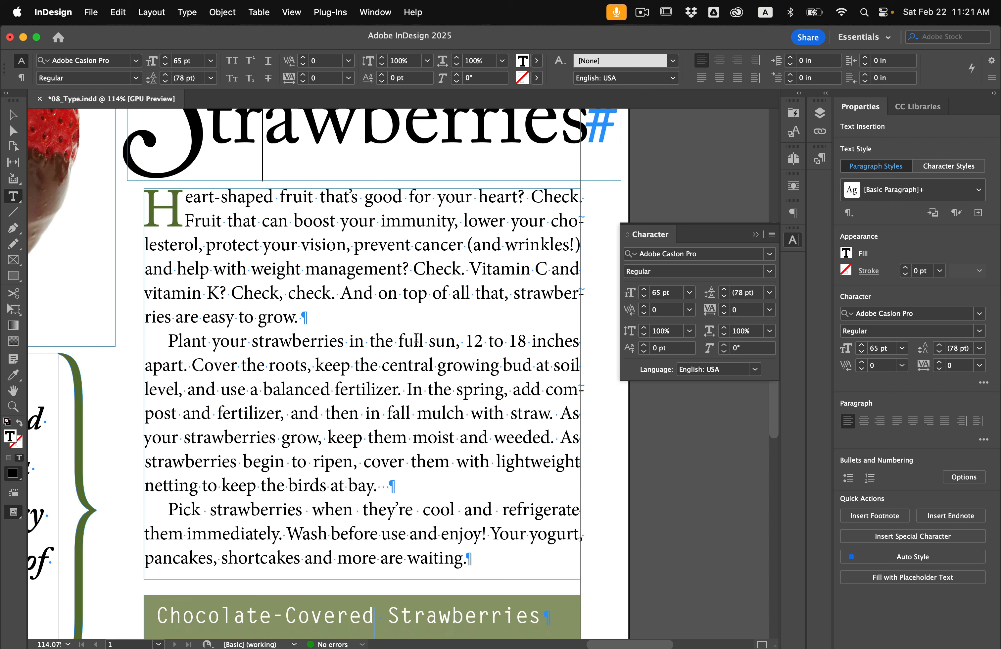
left_click(401, 268)
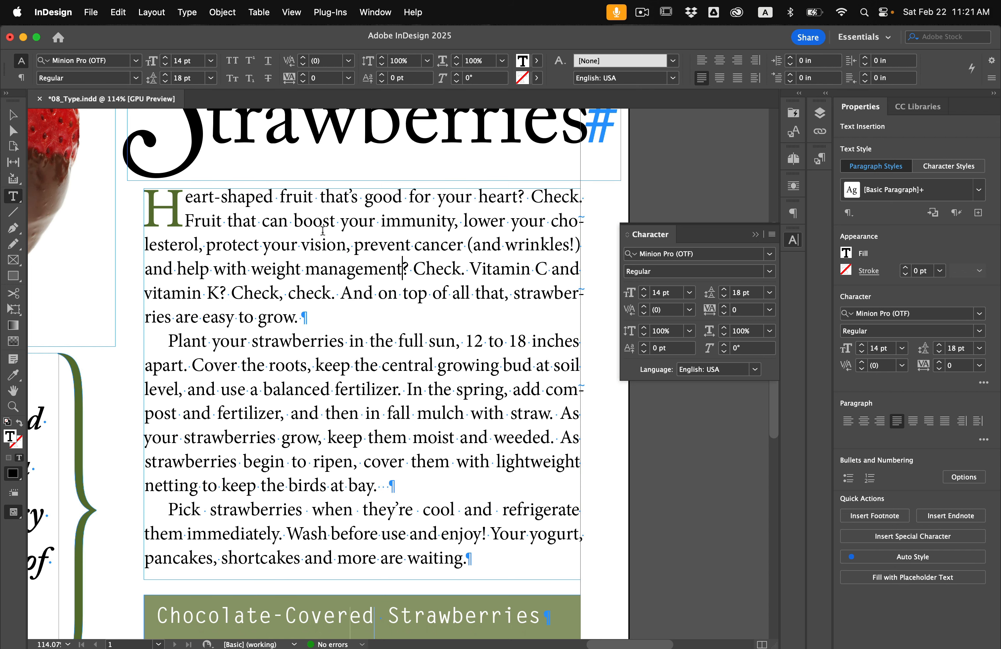
key("super+a")
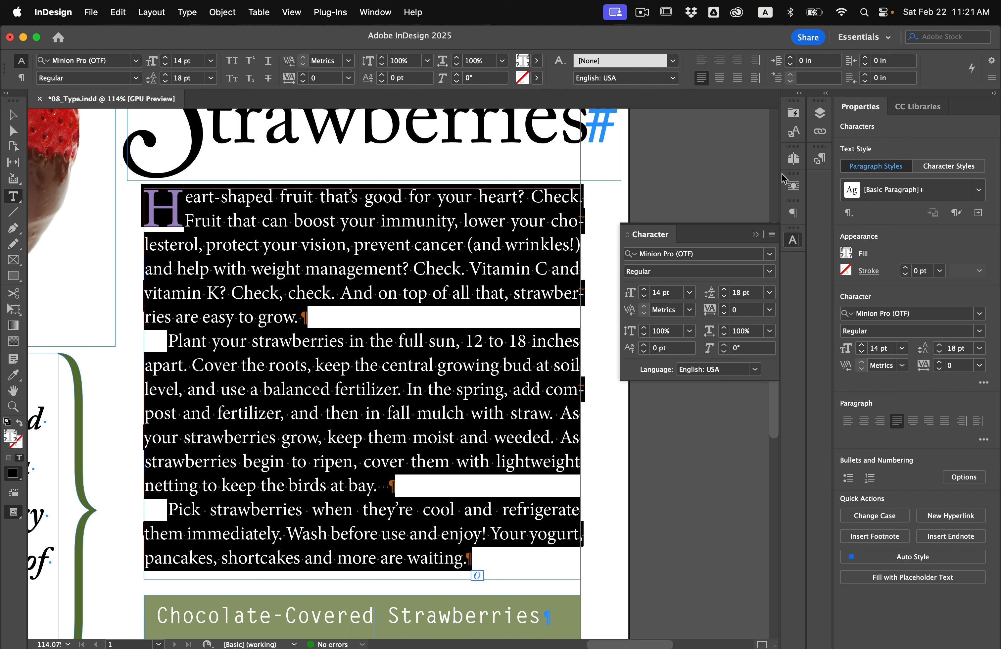
left_click(791, 214)
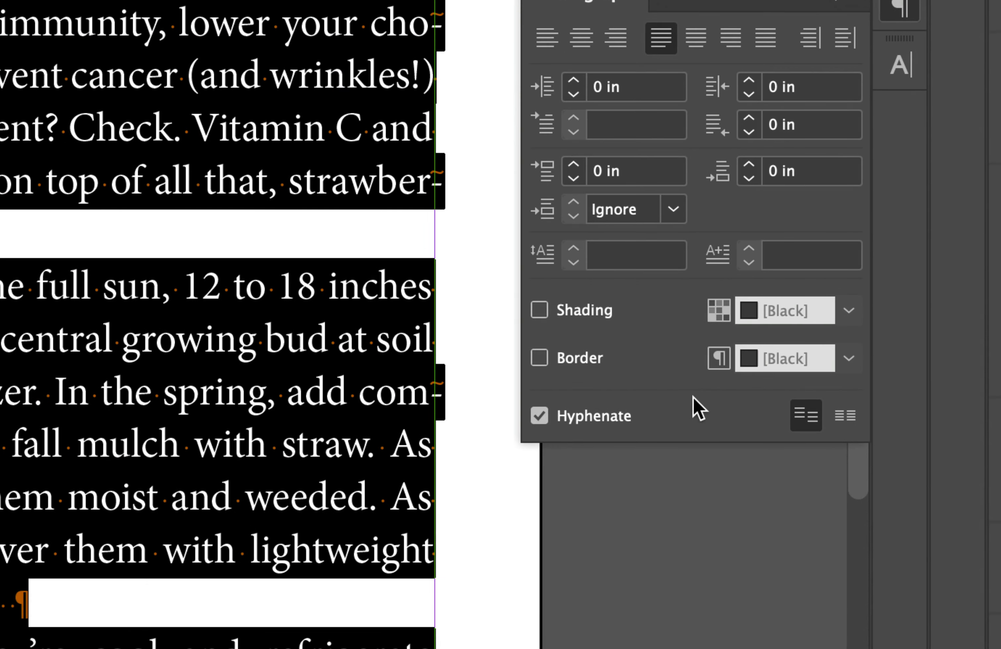
Toggle hyphenation off and back on for the selected body text to compare the line breaks.
left_click(536, 408)
left_click(539, 416)
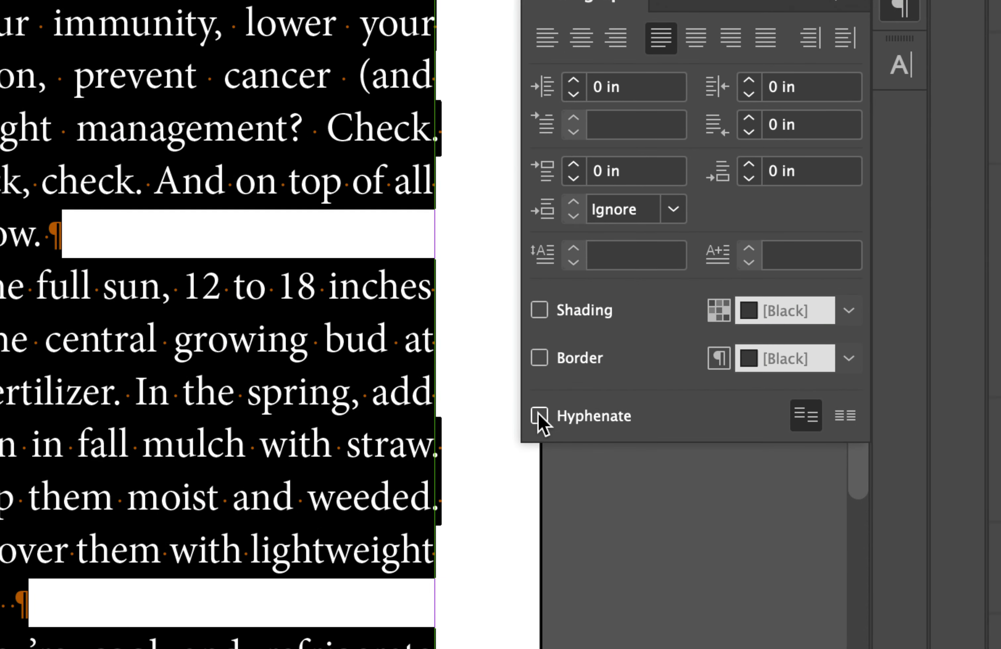
left_click(540, 416)
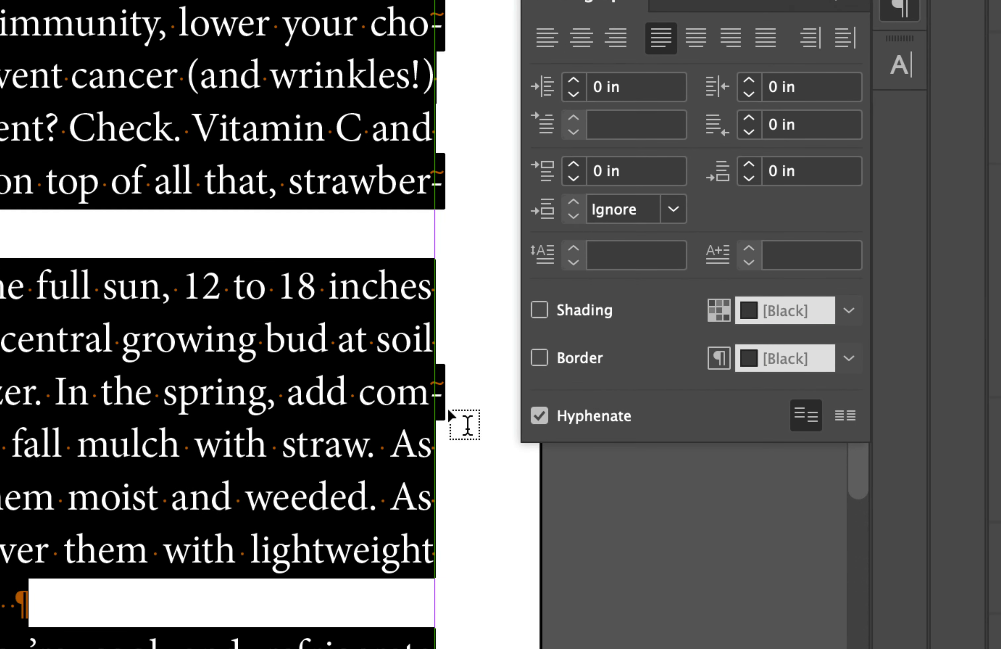
left_click(541, 417)
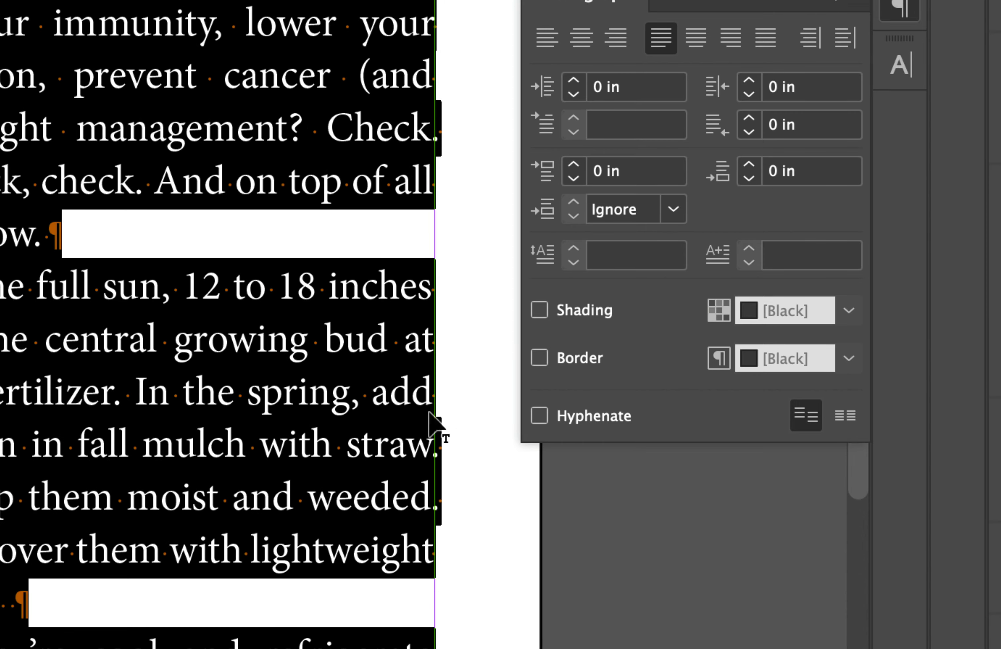
left_click(540, 416)
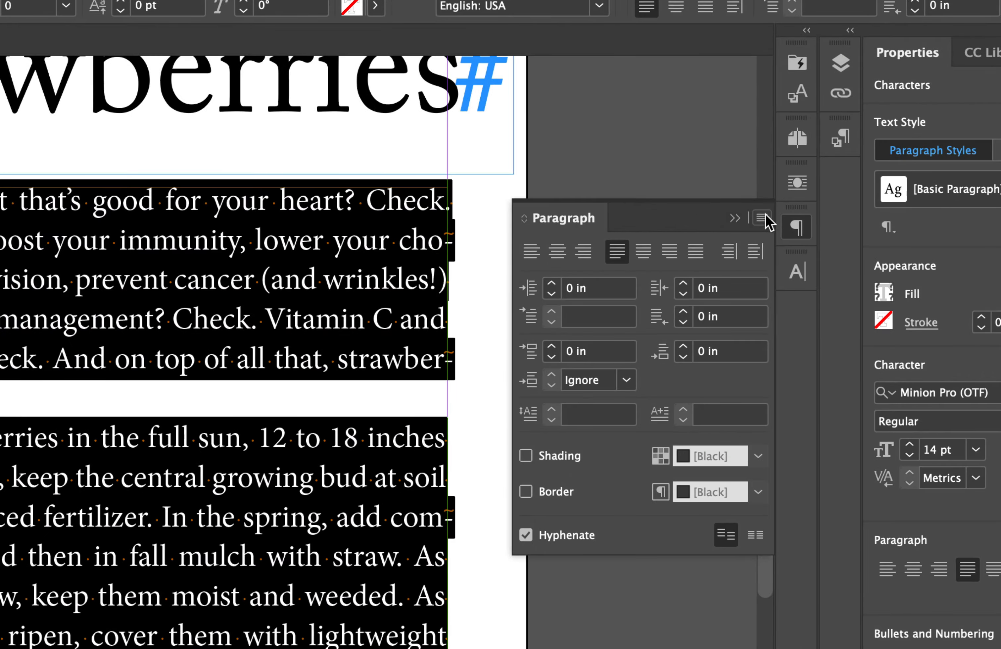
Limit consecutive hyphens to 2 in the body text's hyphenation settings, with Preview enabled, and apply the change.
left_click(762, 218)
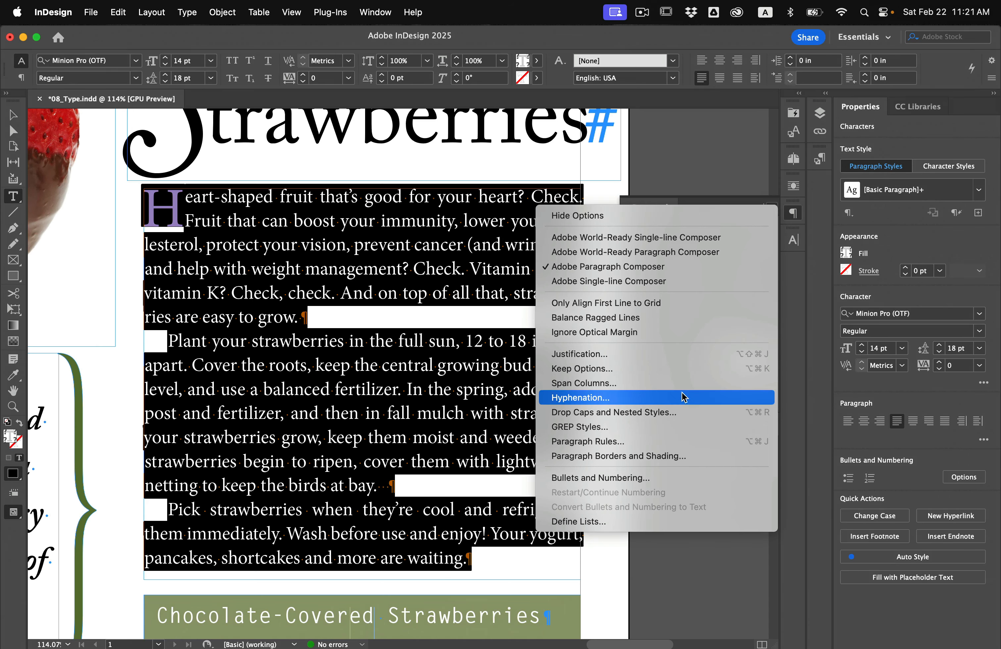
left_click(684, 397)
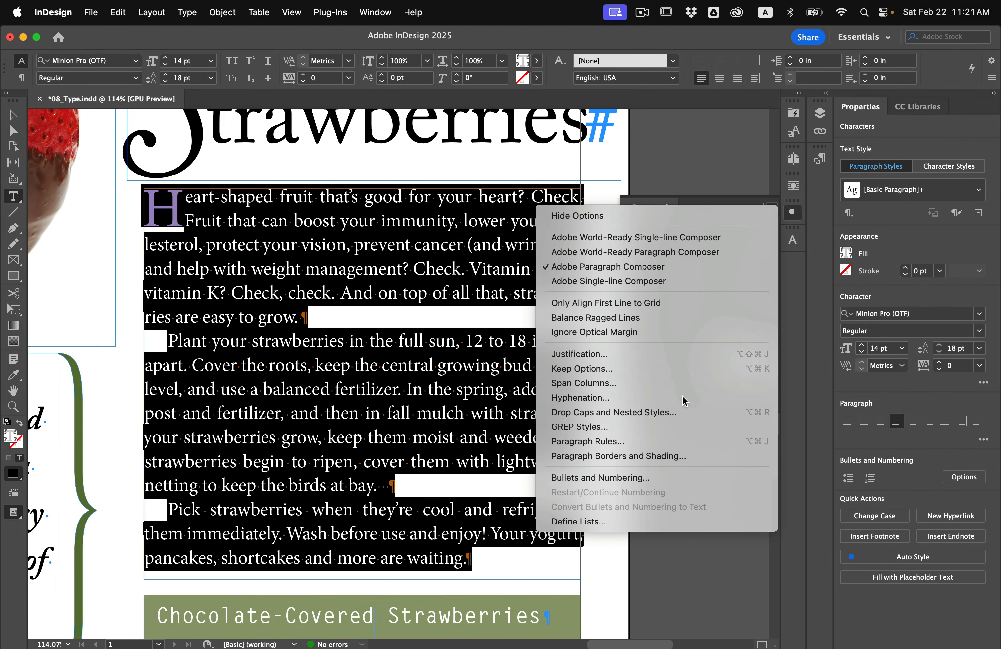
left_click_drag(413, 214, 425, 317)
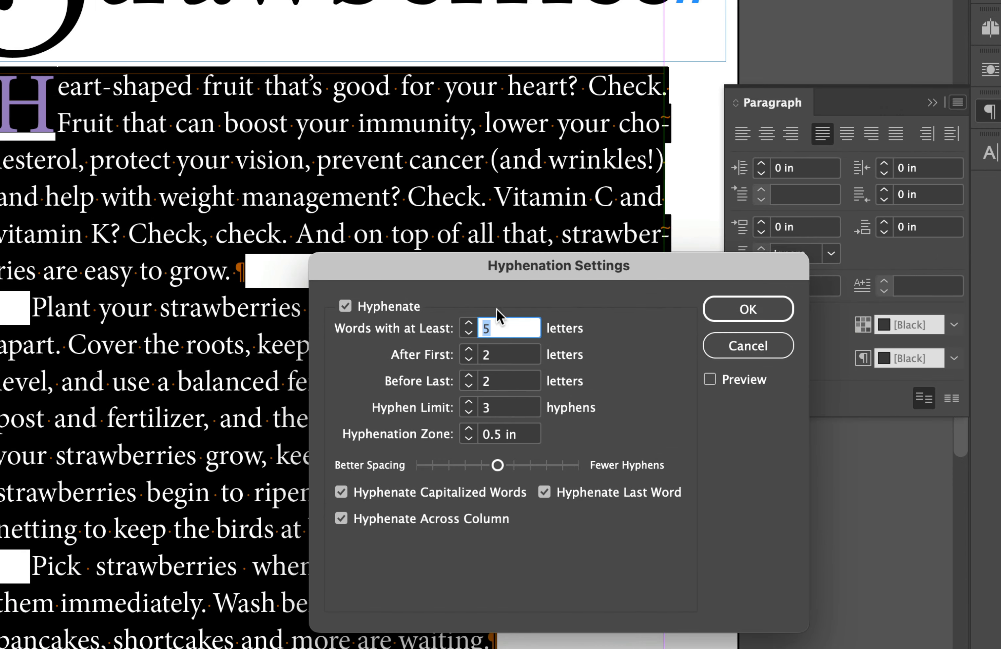
left_click(712, 380)
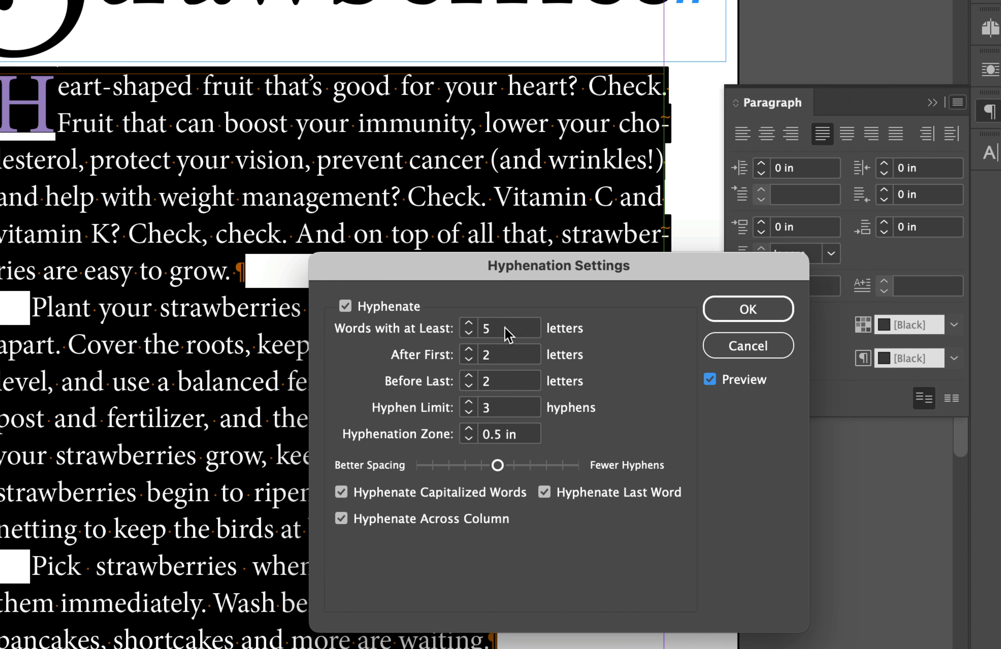
double_click(497, 412)
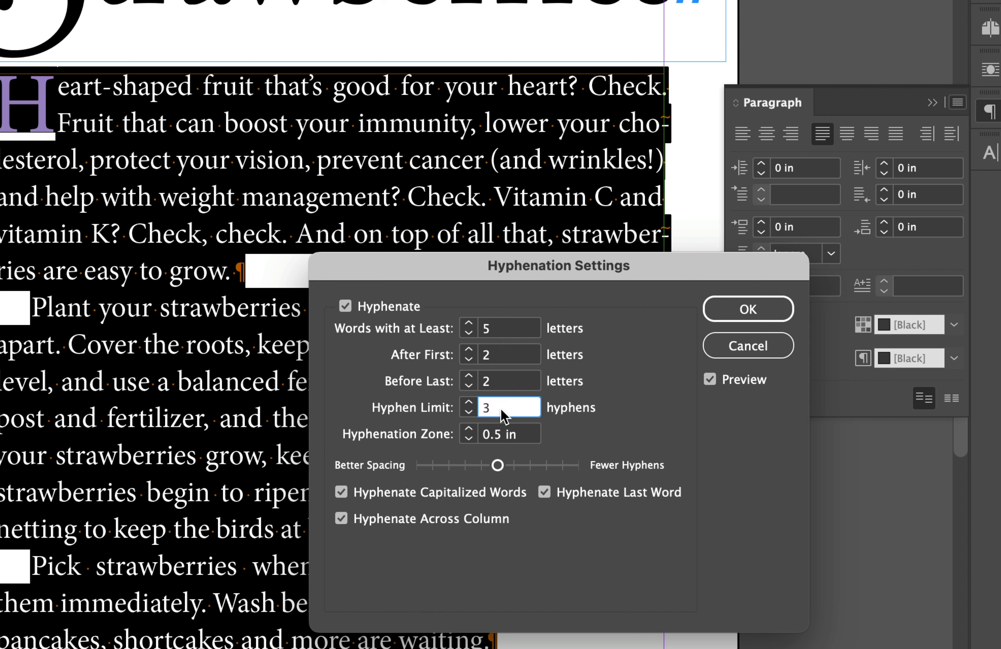
double_click(493, 332)
key("Tab")
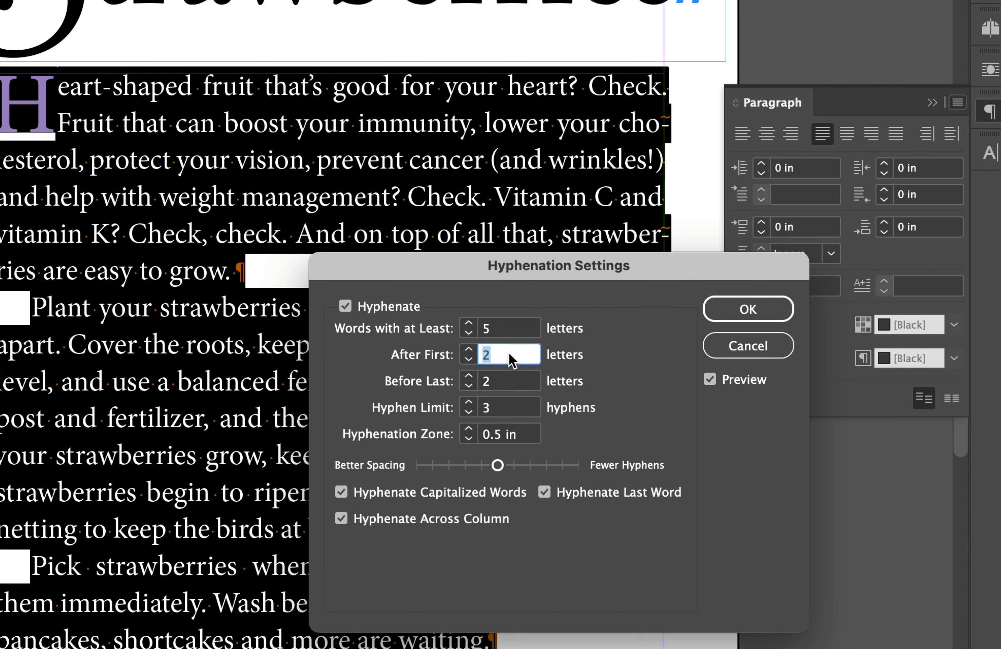
key("Tab")
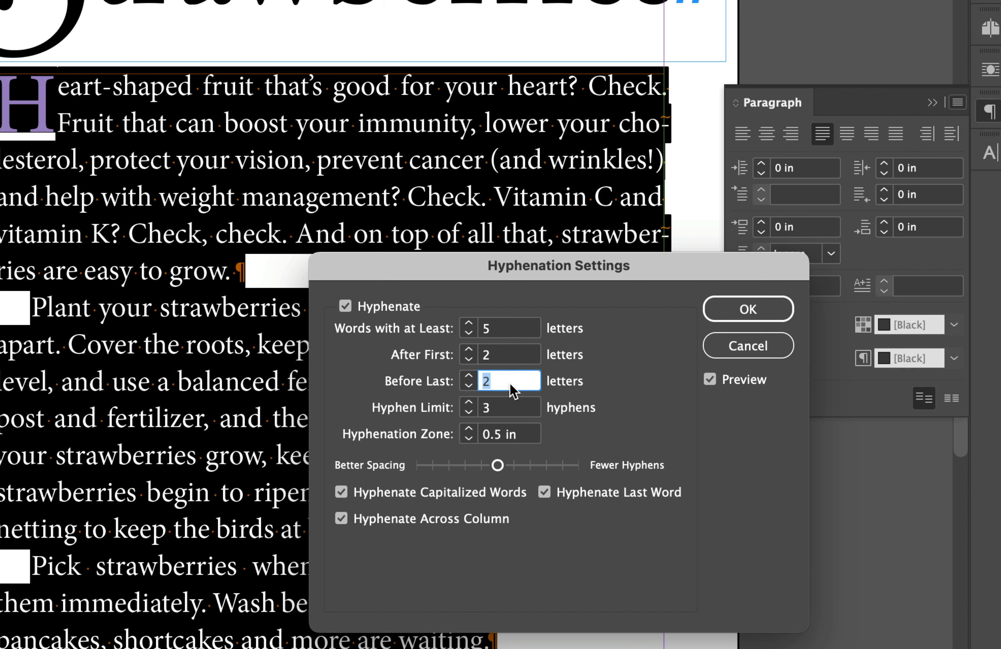
key("Tab")
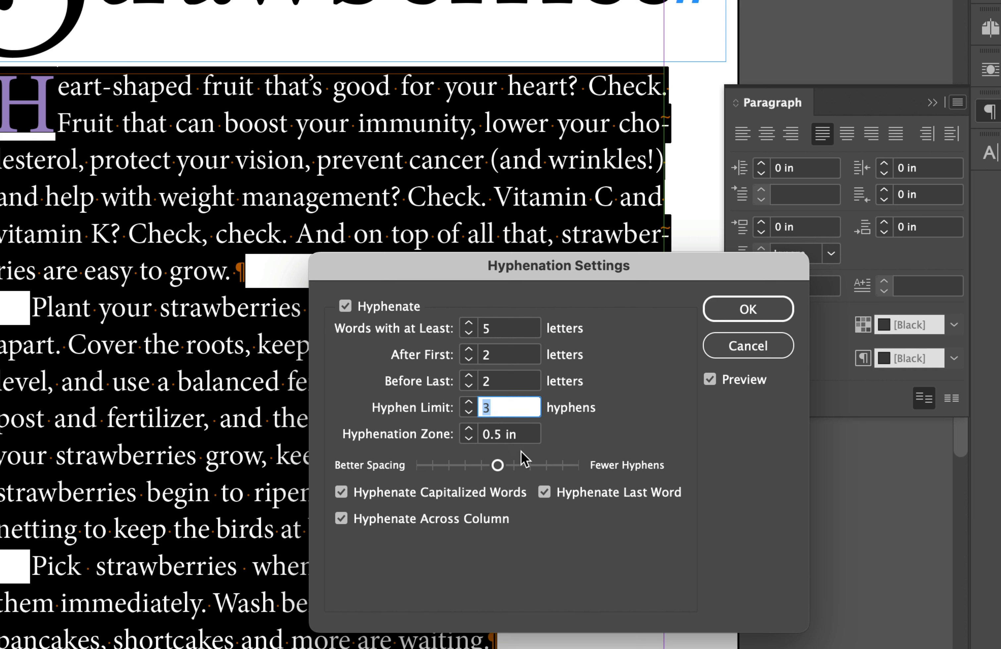
type("2")
left_click(716, 311)
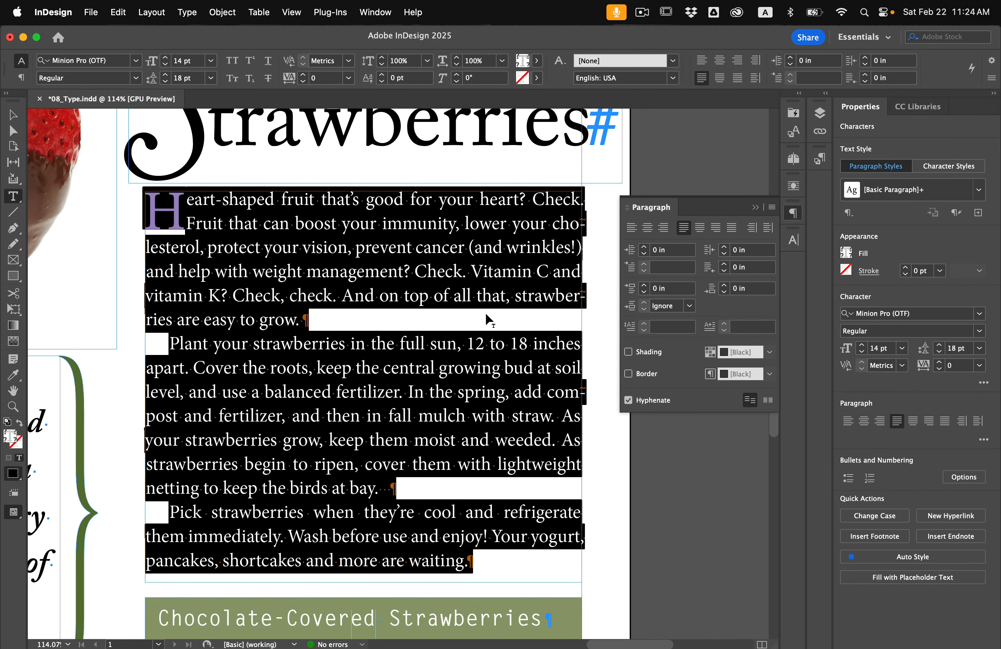
Try a paragraph return before the "a" on the pull quote's second line, and remove it.
scroll(486, 312, "left", 10)
scroll(486, 312, "down", 5)
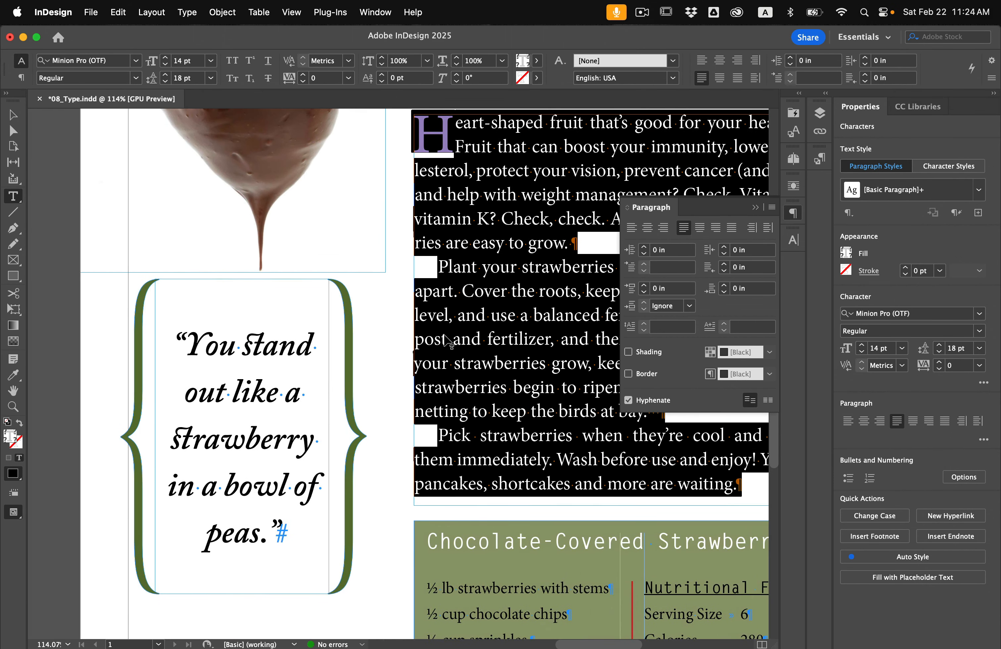
scroll(447, 340, "left", 3)
scroll(447, 340, "down", 2)
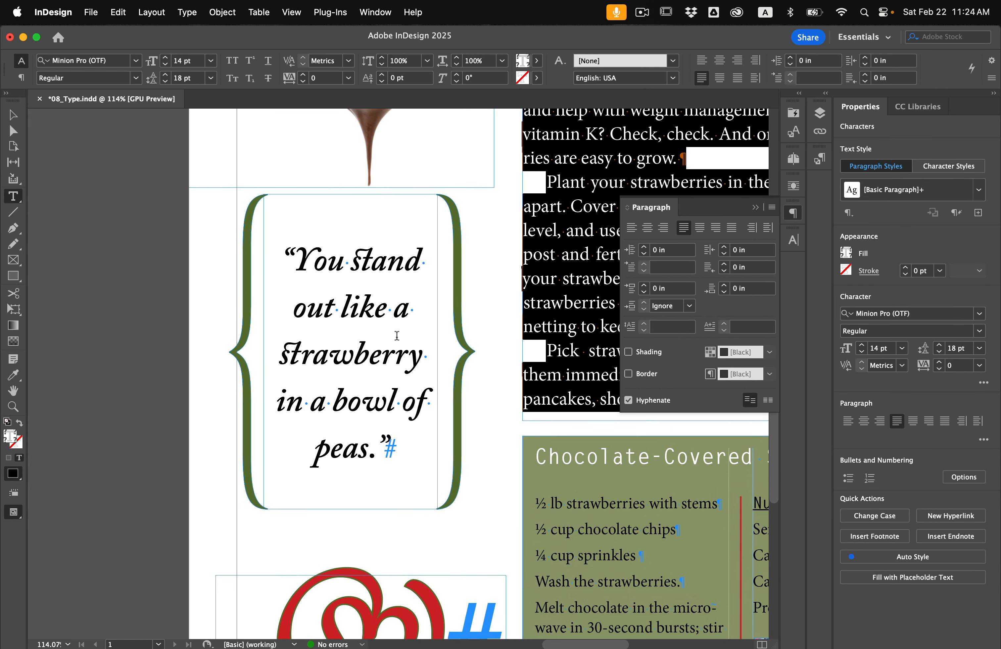
left_click(352, 336)
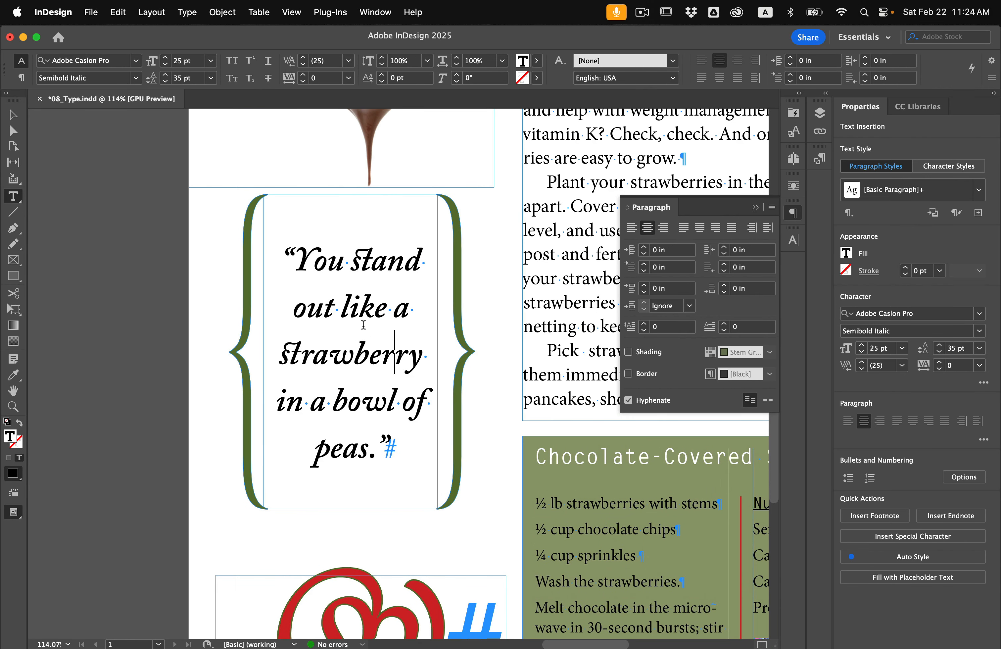
scroll(331, 338, "up", 2)
left_click(433, 302)
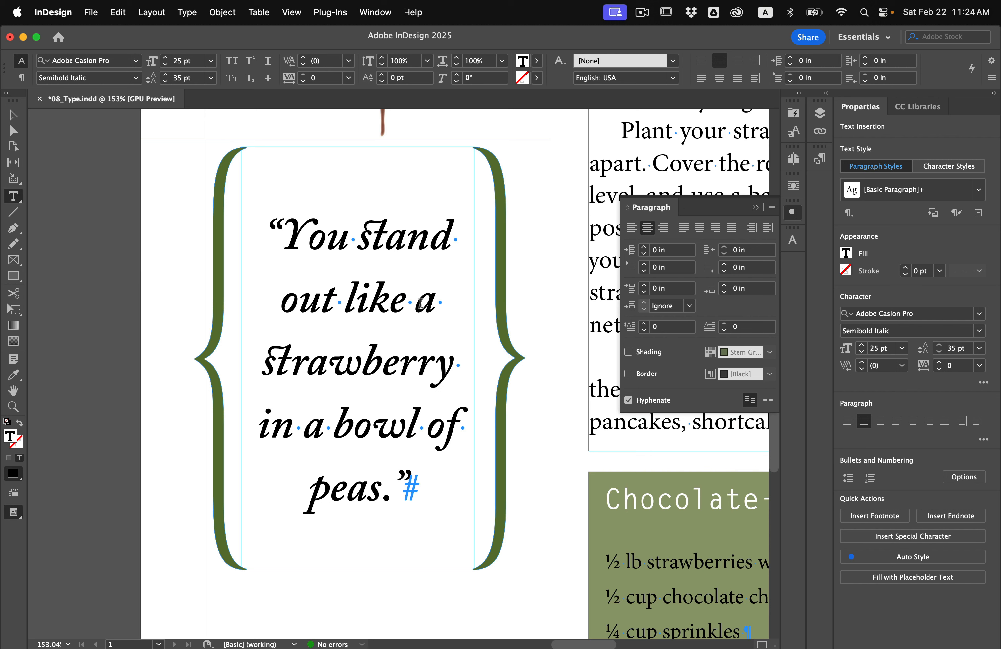
left_click(421, 304)
key("Return")
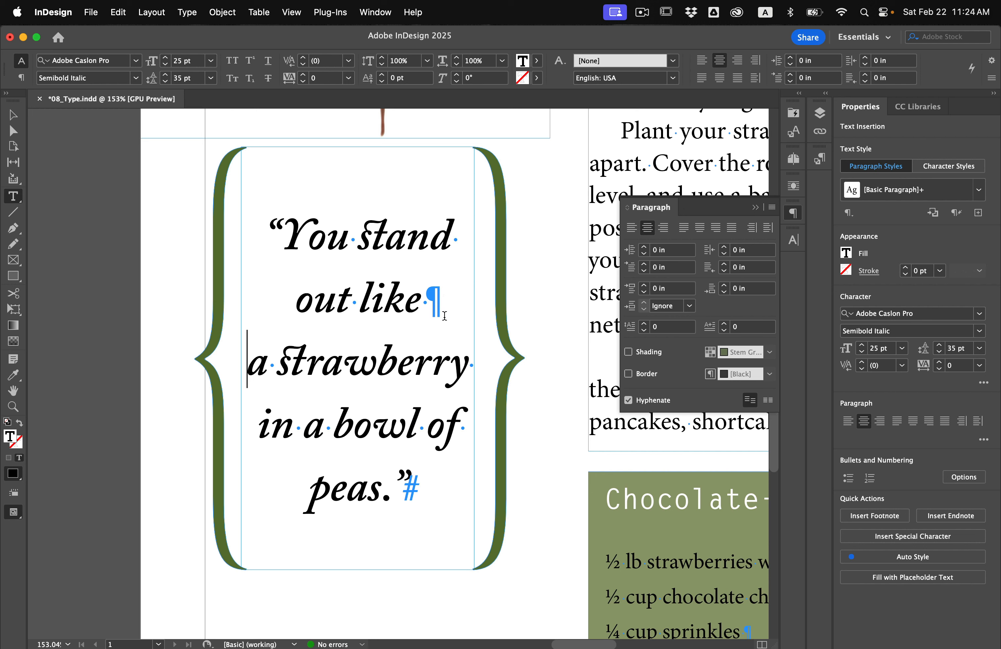
key("BackSpace")
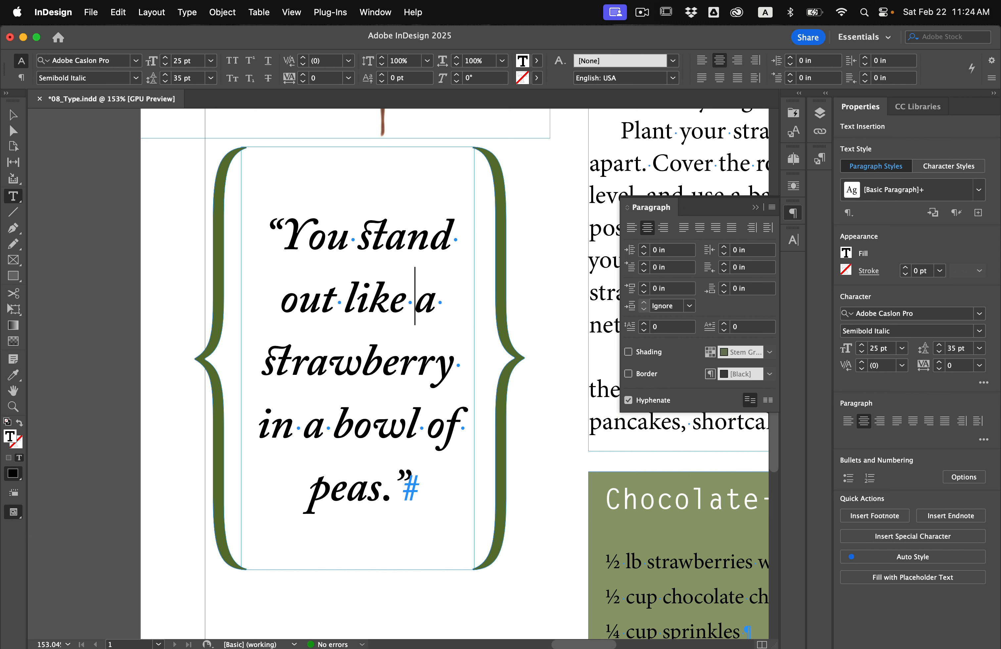
Replace the space before the "a" on the pull quote's second line with a forced line break.
key("BackSpace")
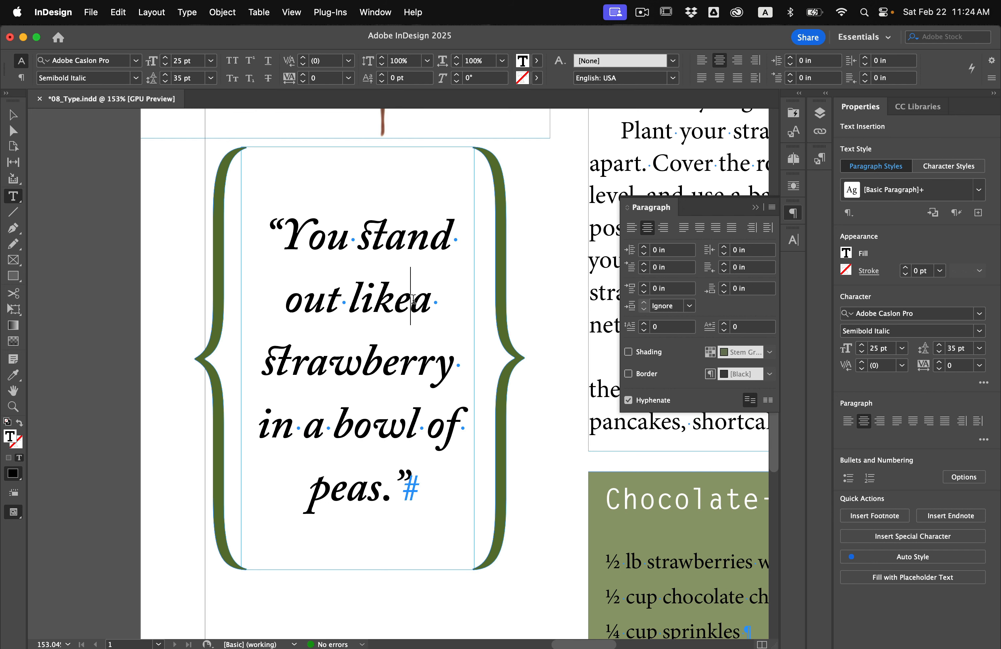
left_click(190, 6)
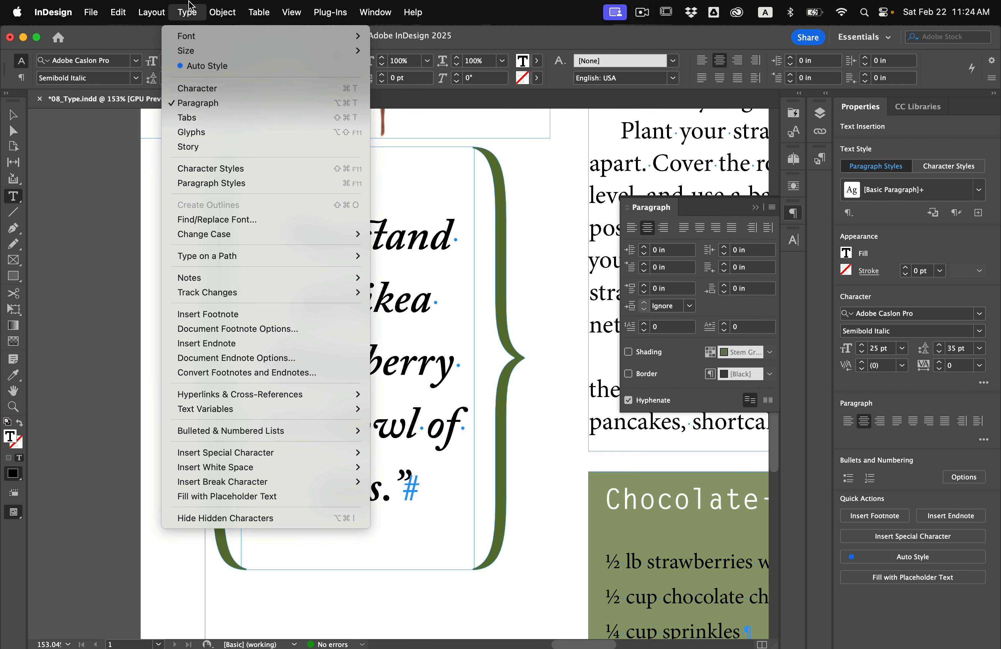
mouse_move(254, 482)
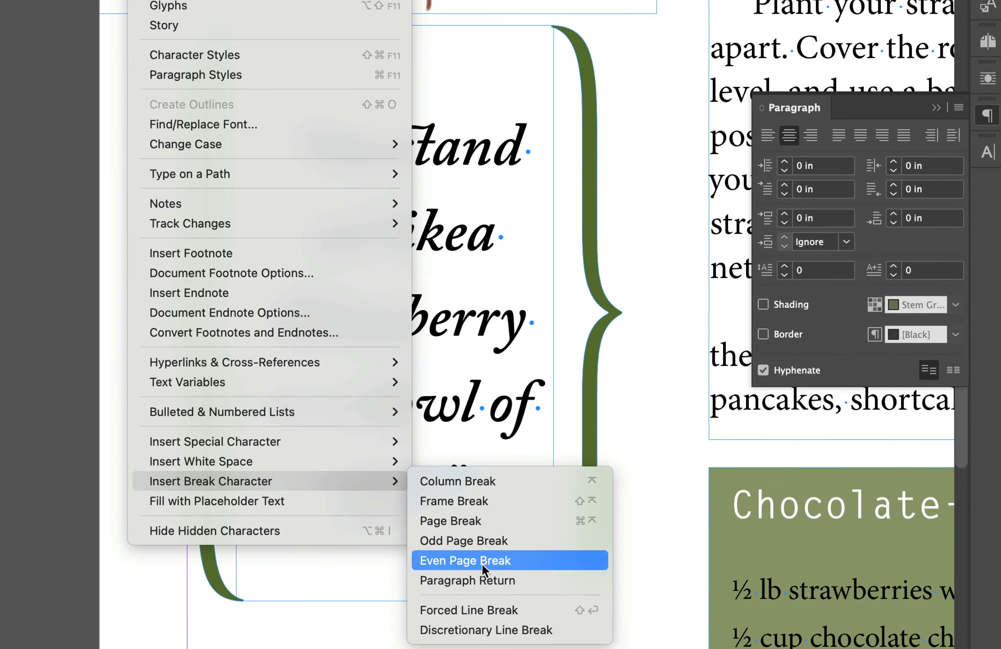
left_click(484, 611)
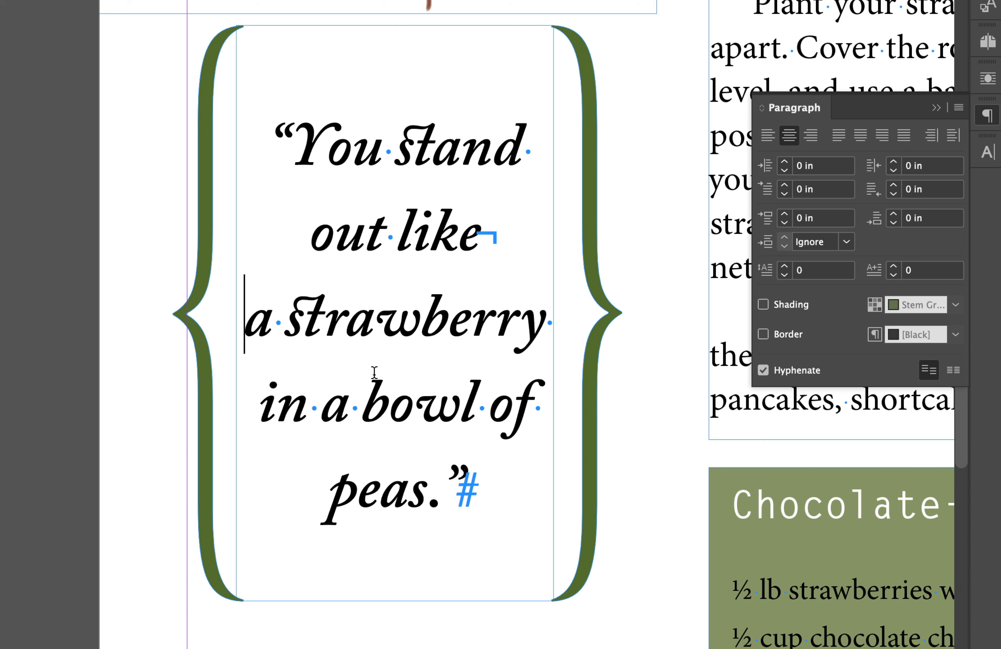
Insert a forced line break before "of" in the pull quote so the last line starts with "of peas.".
left_click(480, 415)
key("shift+Return")
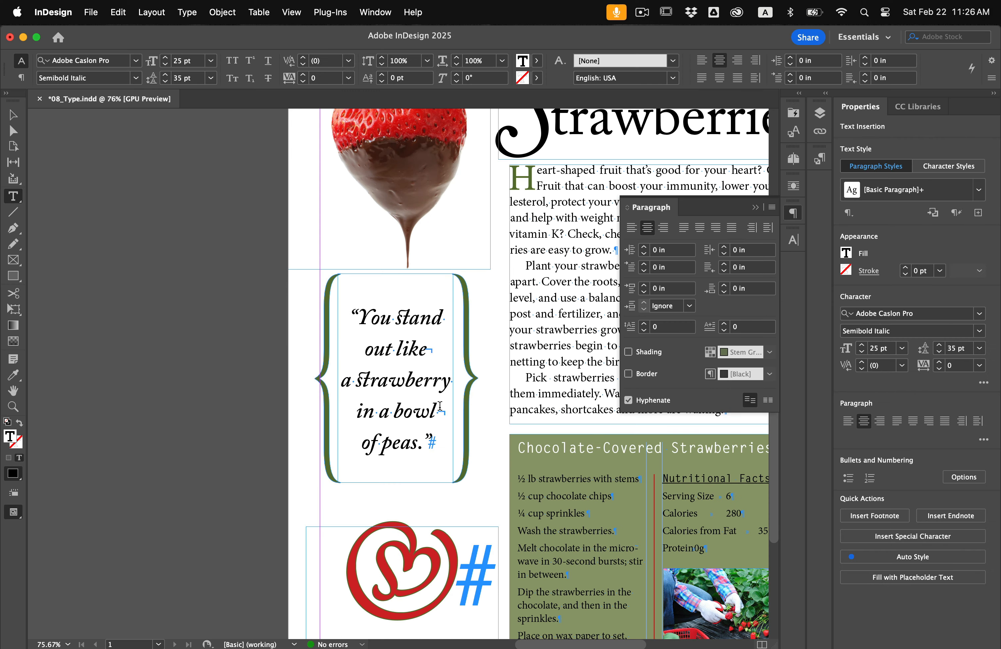
key("super+0")
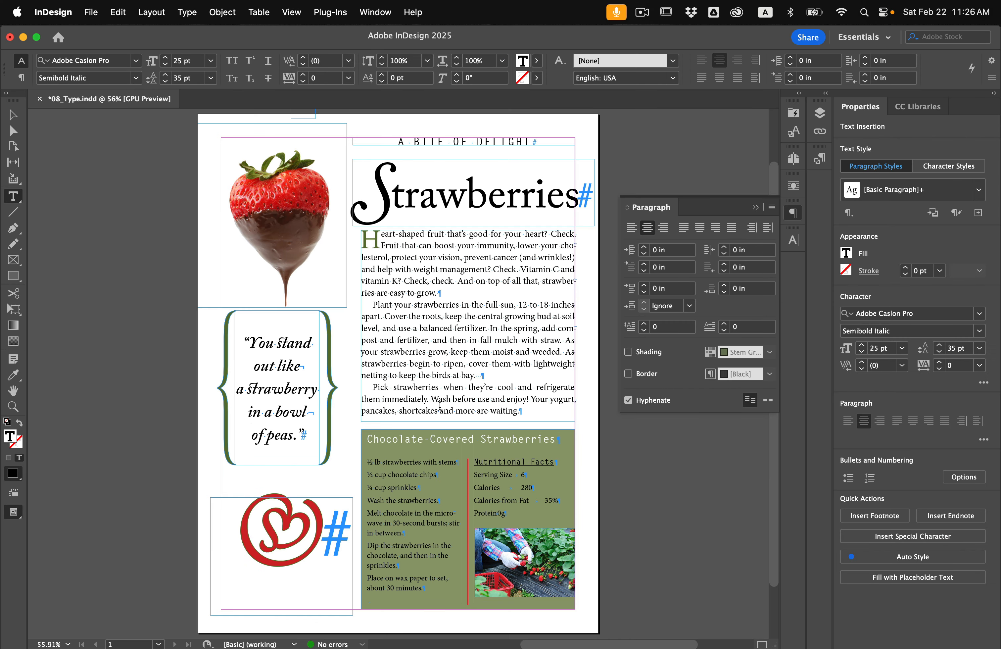
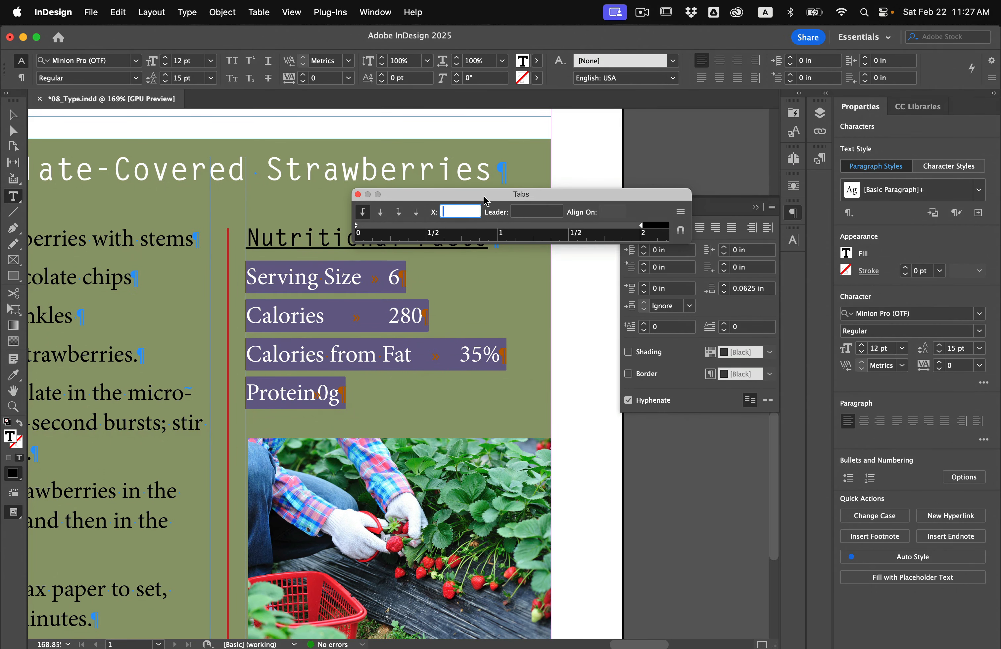
Add a right-aligned tab stop at 2 in with a period leader to the four selected Nutritional Facts lines.
left_click_drag(483, 196, 371, 198)
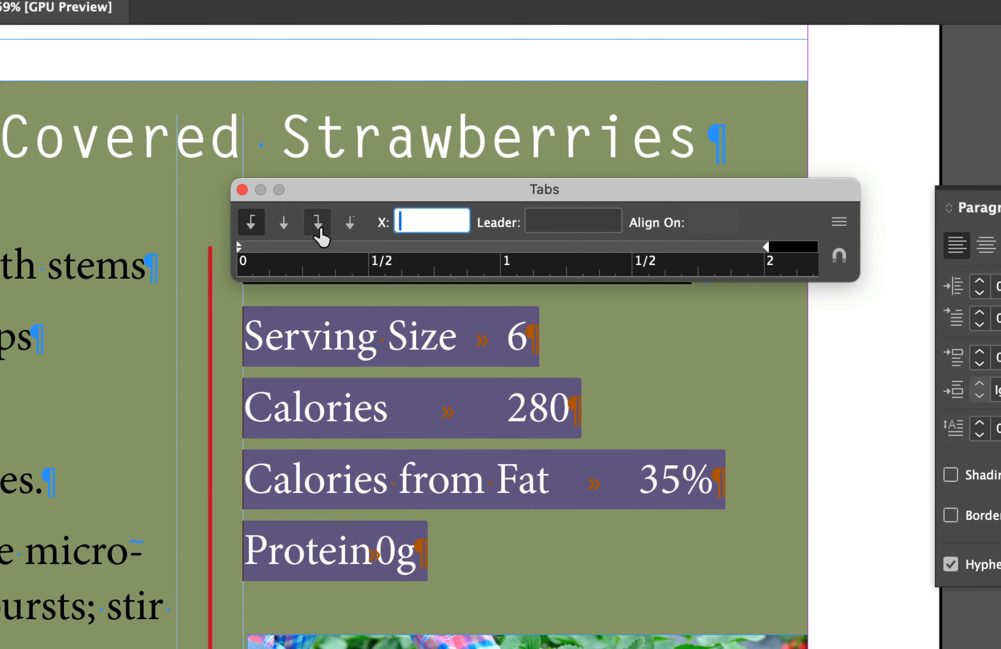
left_click(318, 231)
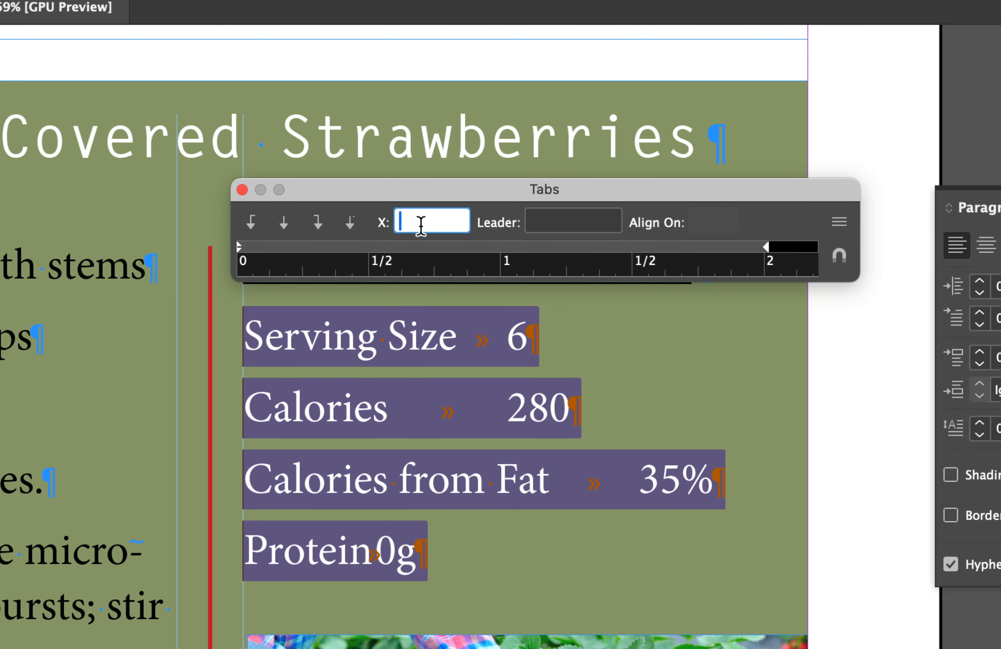
type("2")
left_click(546, 231)
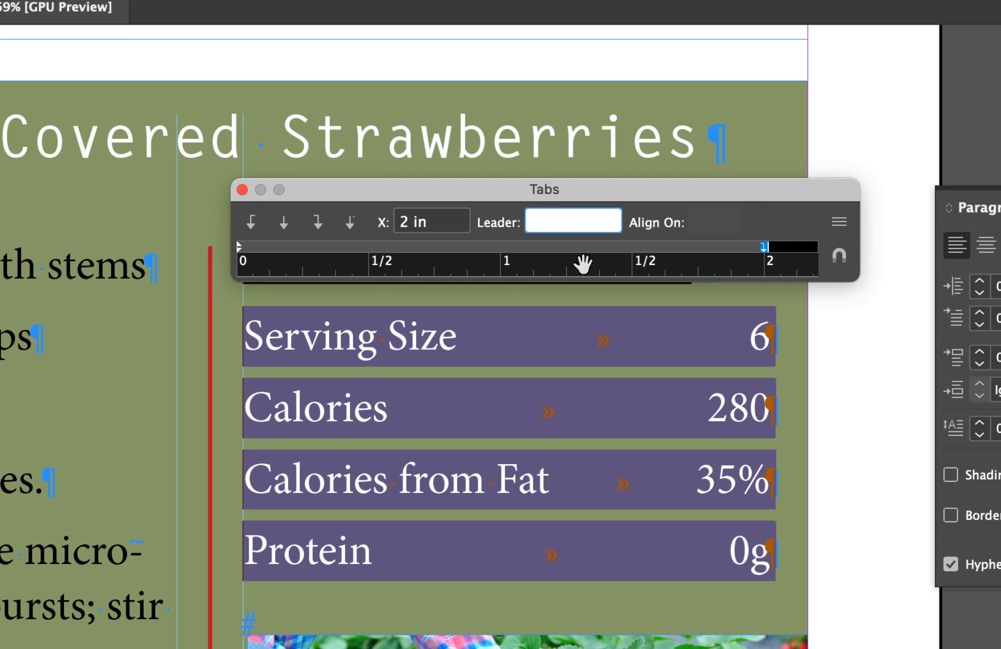
left_click(444, 226)
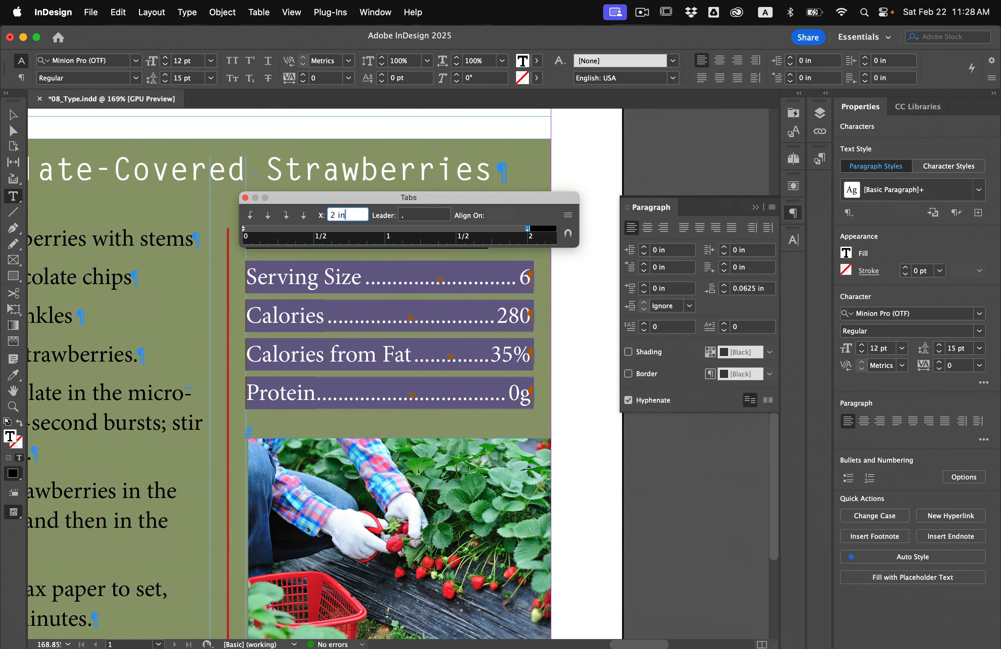
key("Return")
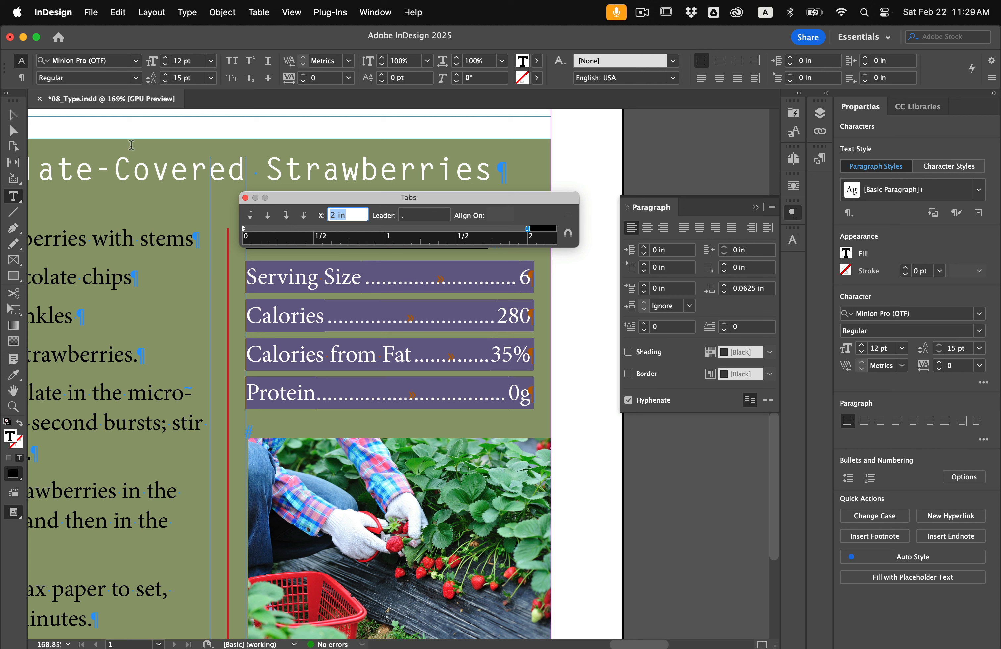
Close the Tabs window and turn the four recipe instruction paragraphs, from "Wash the strawberries" to "about 30 minutes", into a numbered list.
left_click(245, 198)
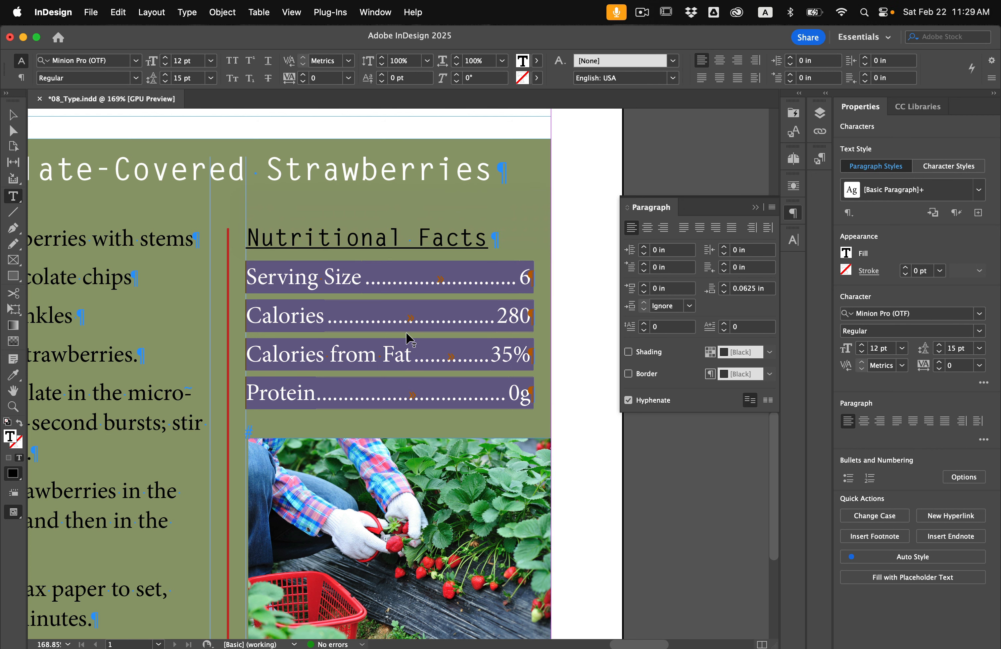
scroll(407, 333, "left", 10)
scroll(407, 333, "down", 4)
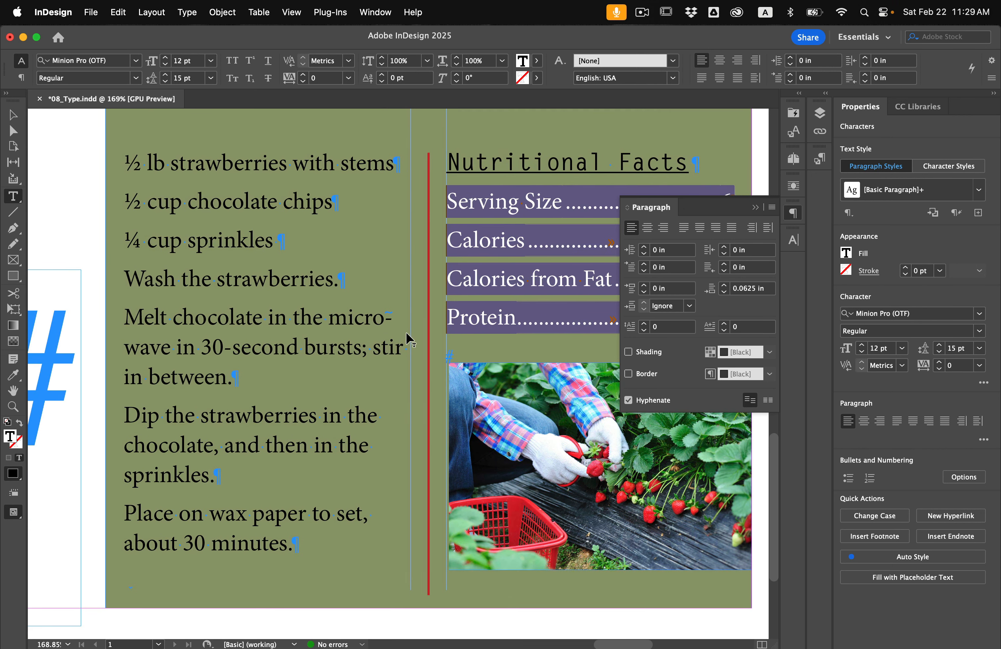
left_click_drag(126, 278, 295, 543)
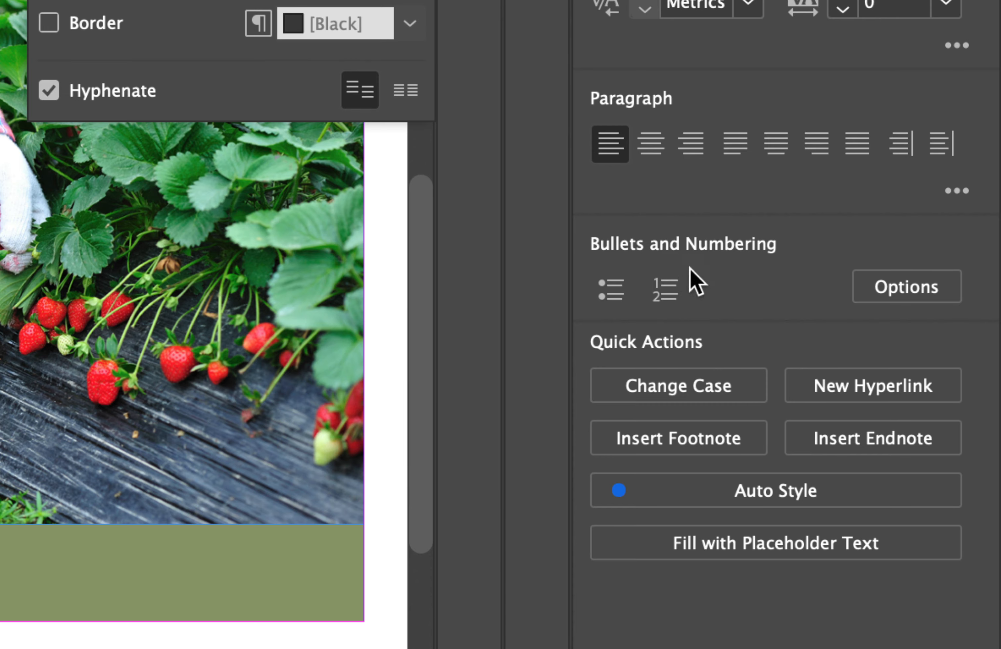
left_click(671, 295)
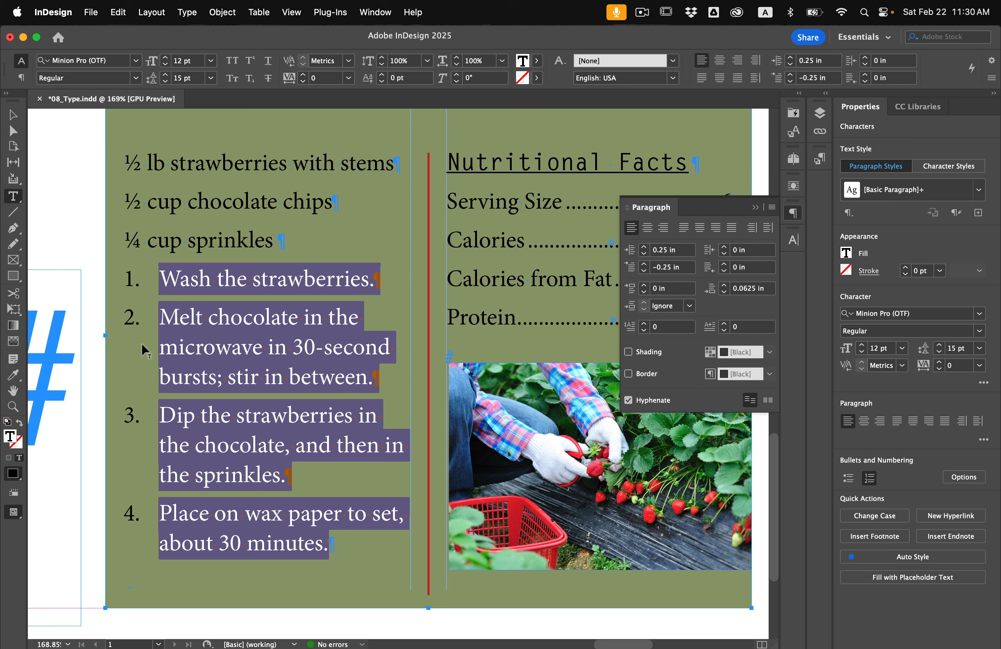
left_click(150, 348)
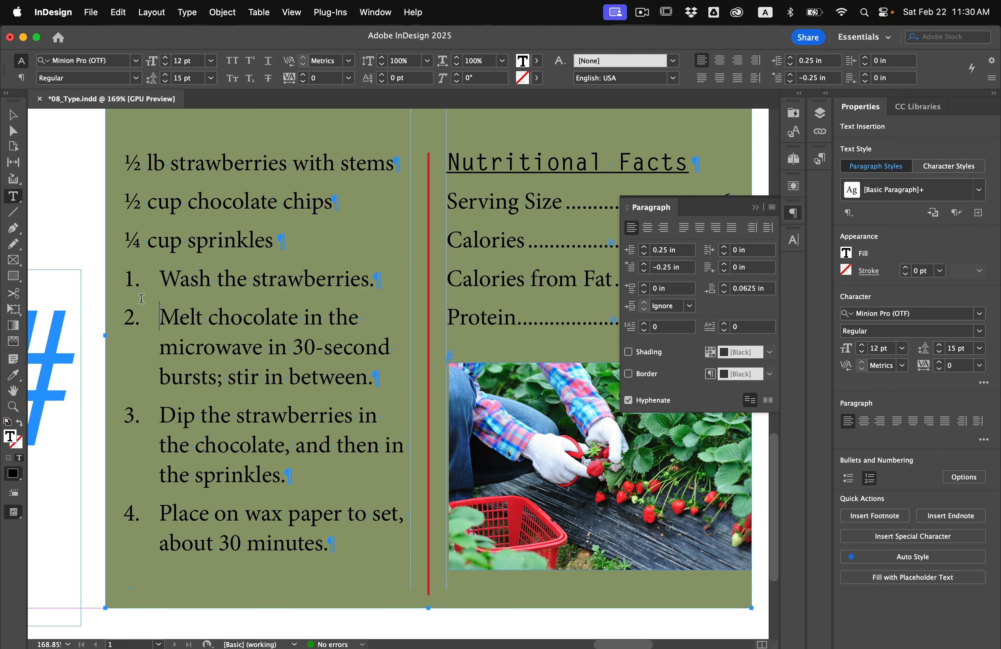
triple_click(169, 325)
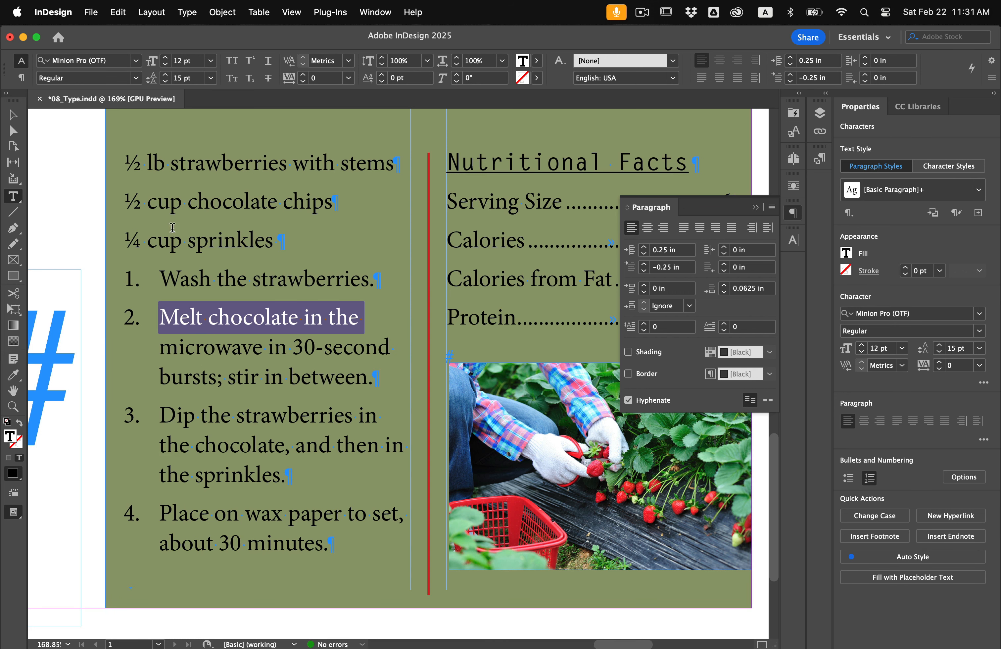
Apply paragraph shading in Strawberry Red to the "Chocolate-Covered Strawberries" heading.
scroll(428, 291, "up", 3)
scroll(429, 290, "right", 2)
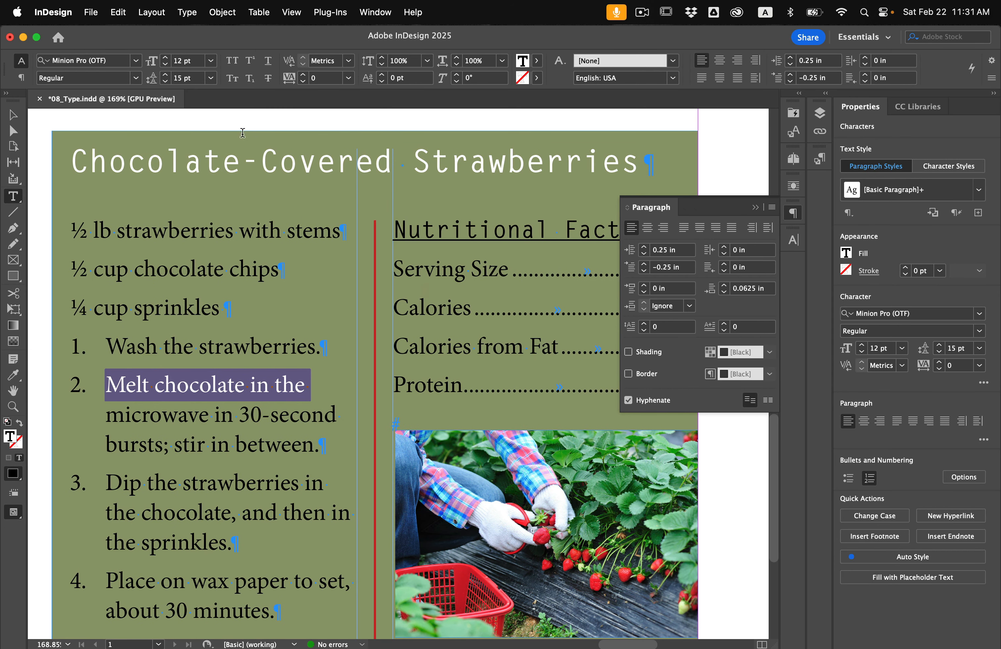
triple_click(206, 156)
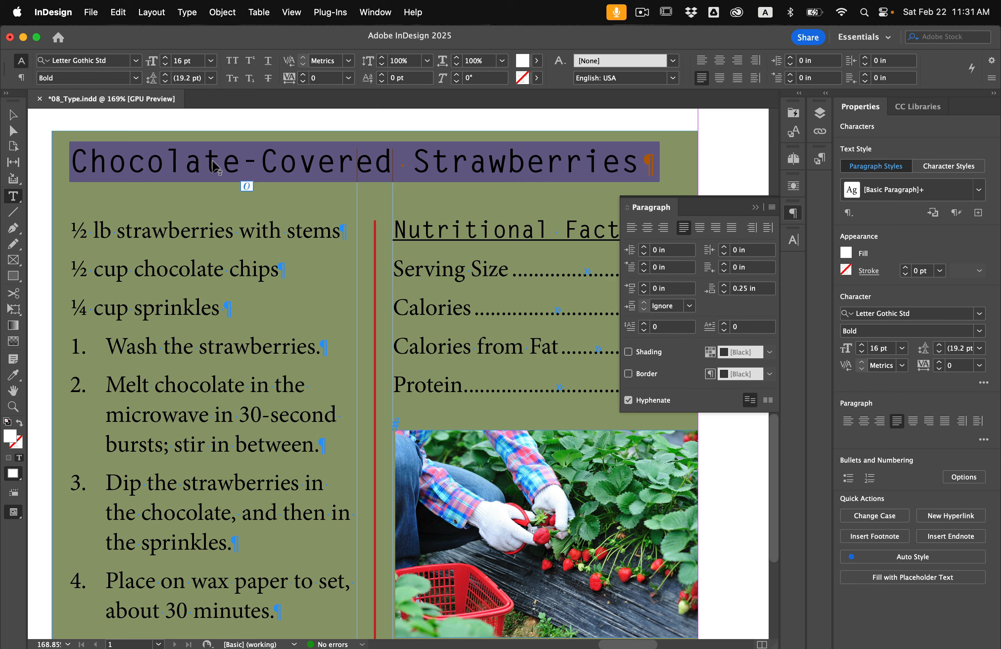
left_click(229, 164)
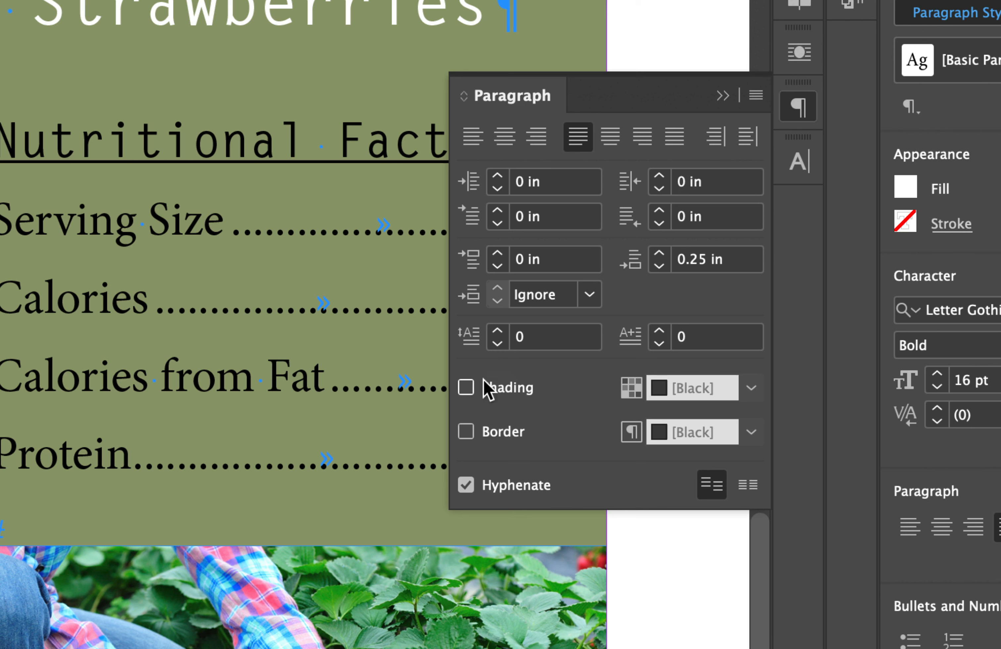
left_click(466, 388)
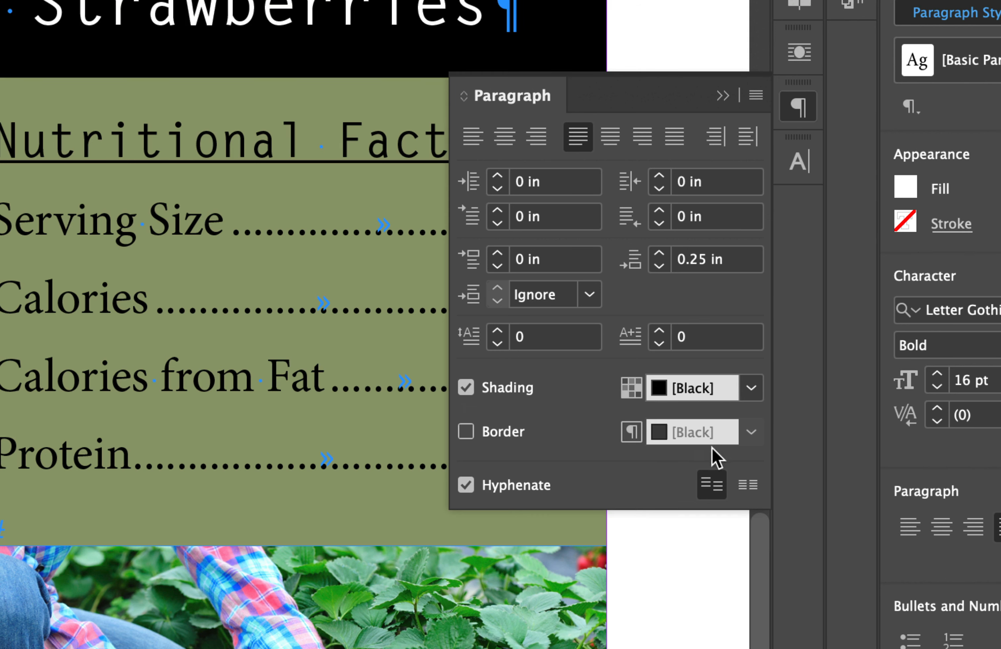
left_click(752, 388)
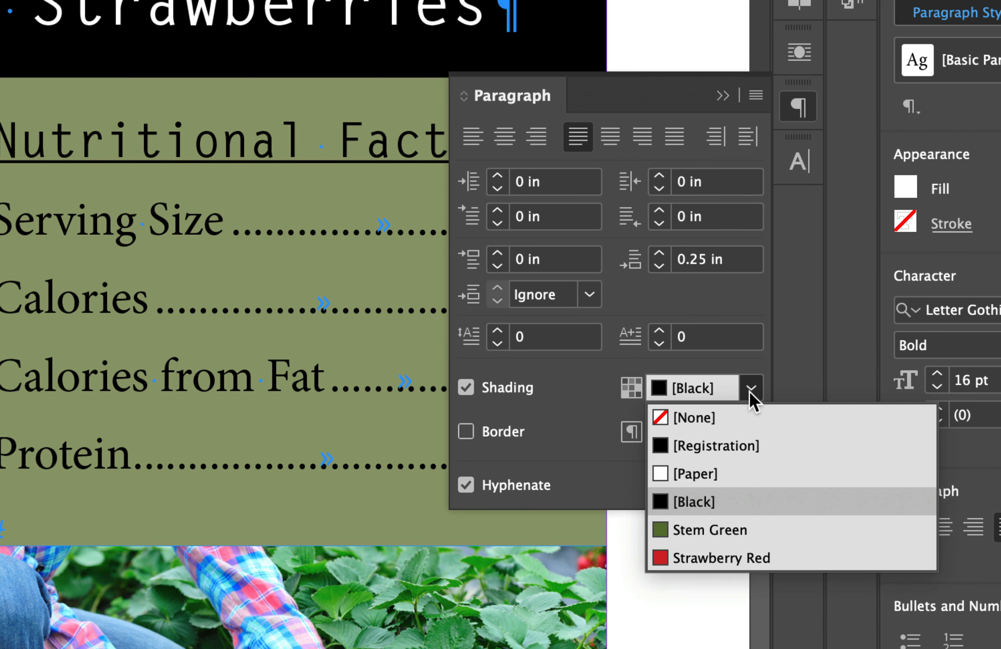
left_click(700, 558)
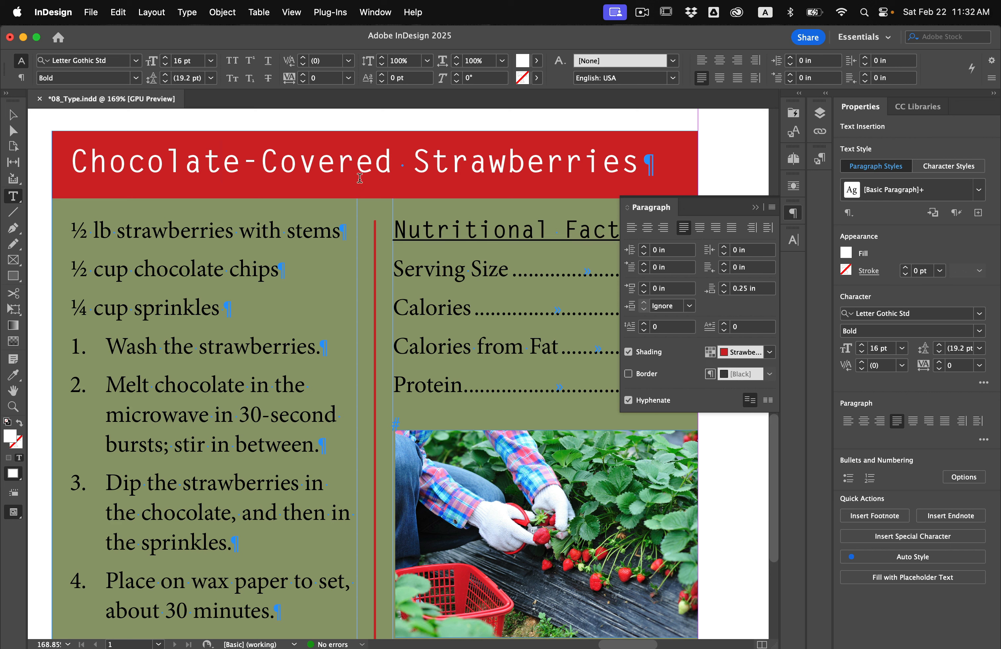
Turn on a Rule Below in the Paragraph Rules for the "A BITE OF DELIGHT" line above the page title.
left_click(13, 114)
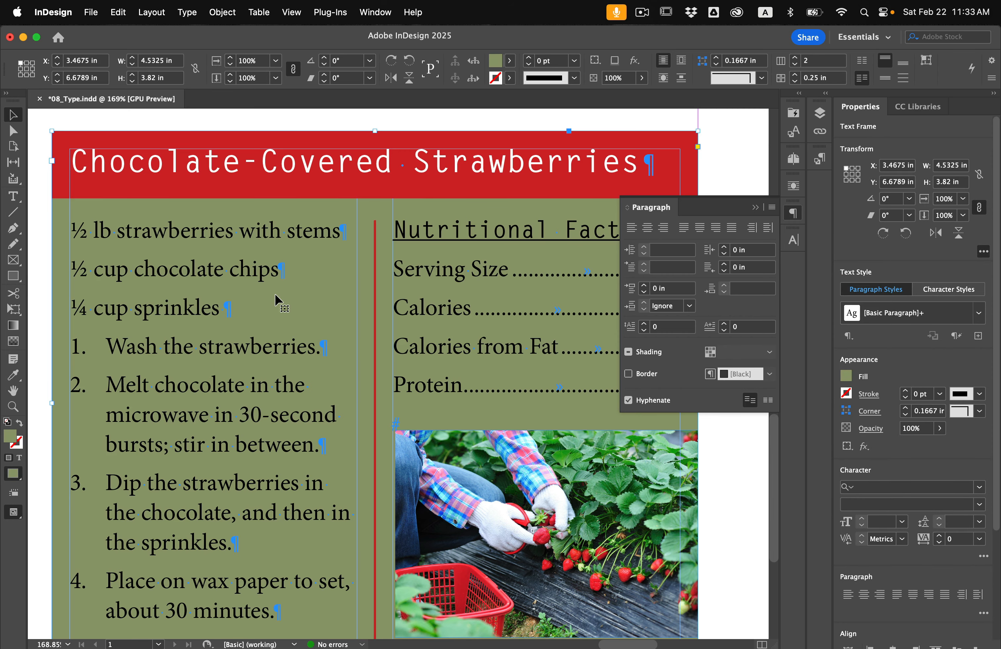
scroll(274, 295, "down", 6)
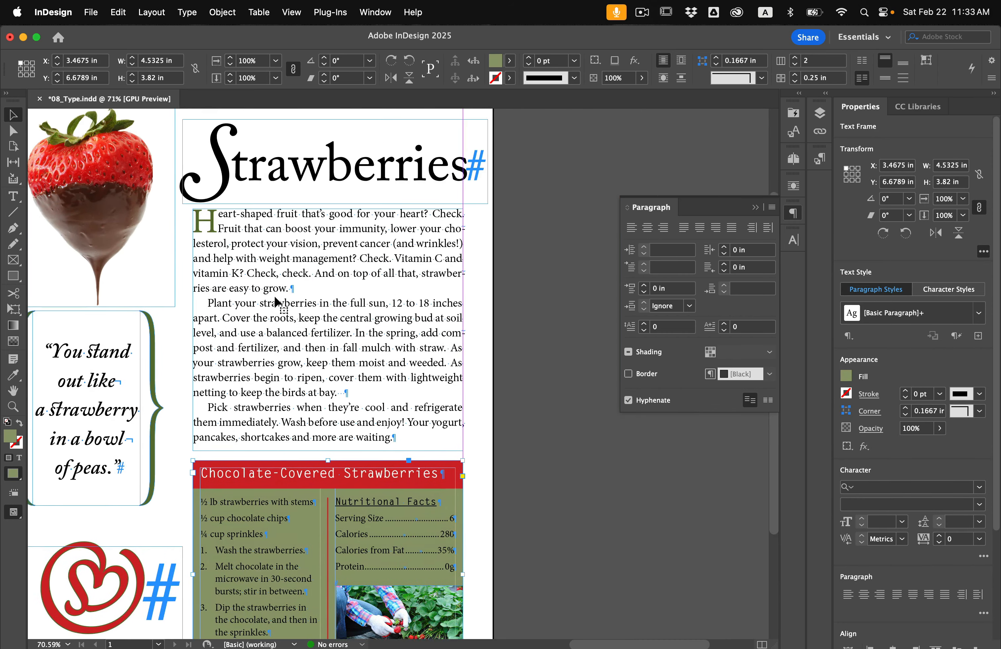
scroll(274, 295, "up", 2)
scroll(284, 248, "up", 5)
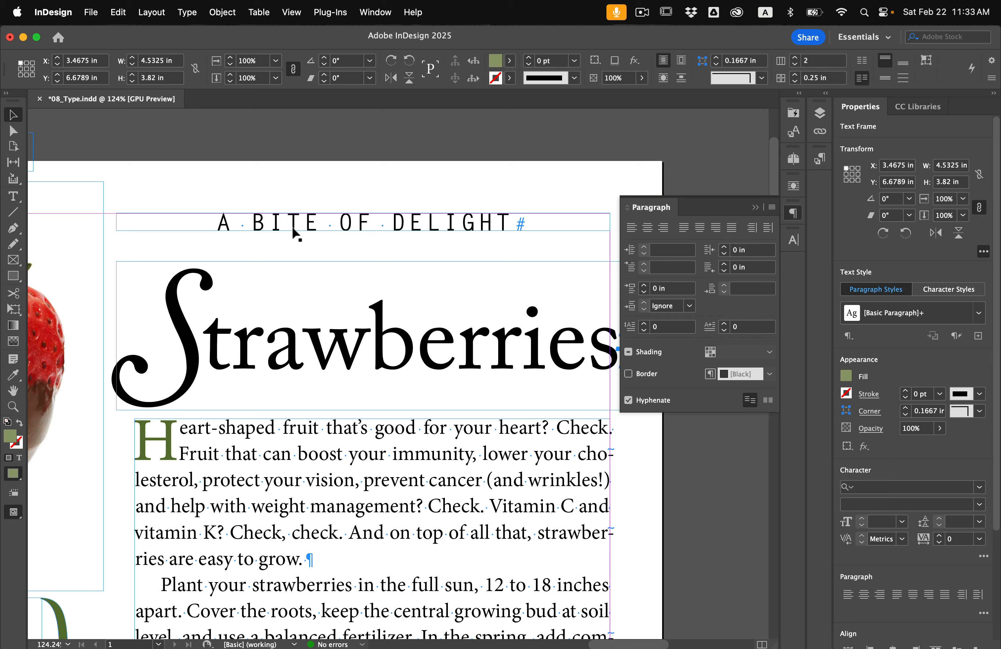
scroll(292, 228, "right", 1)
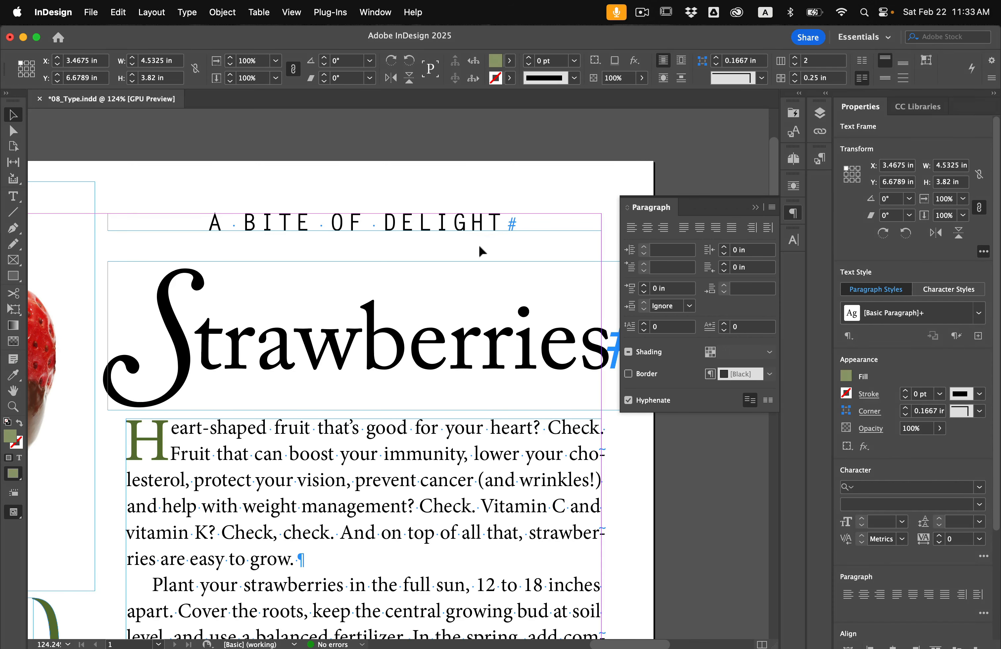
left_click(271, 222)
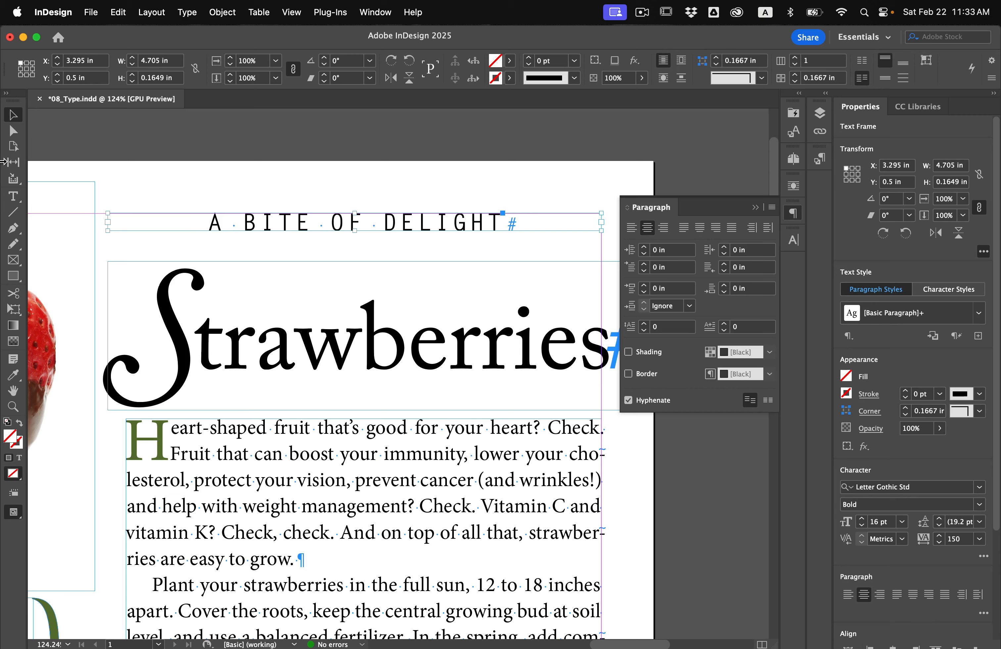
left_click(15, 199)
triple_click(293, 218)
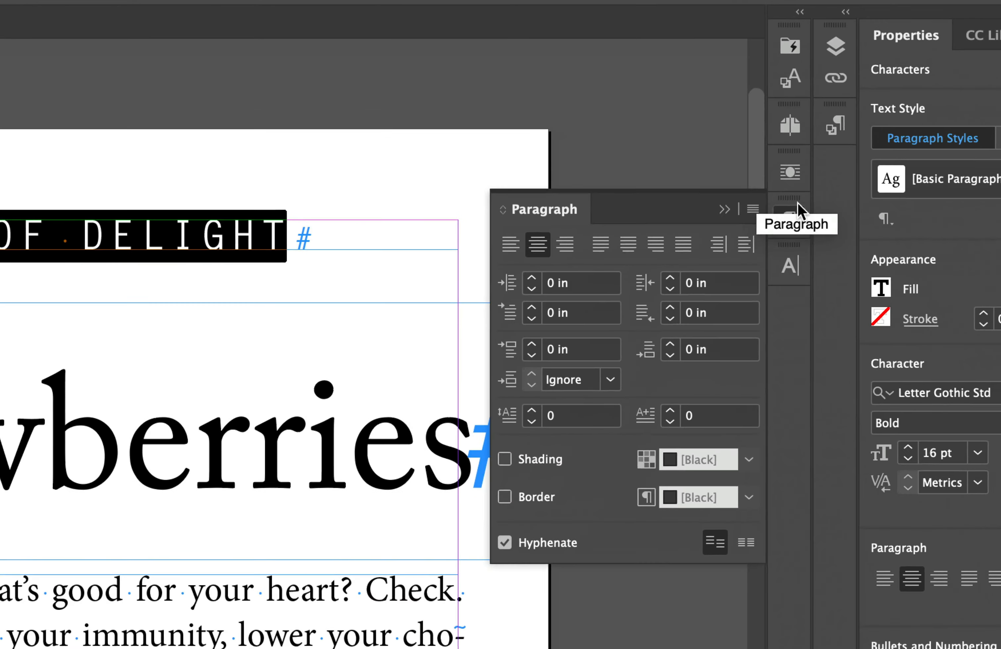
left_click(773, 207)
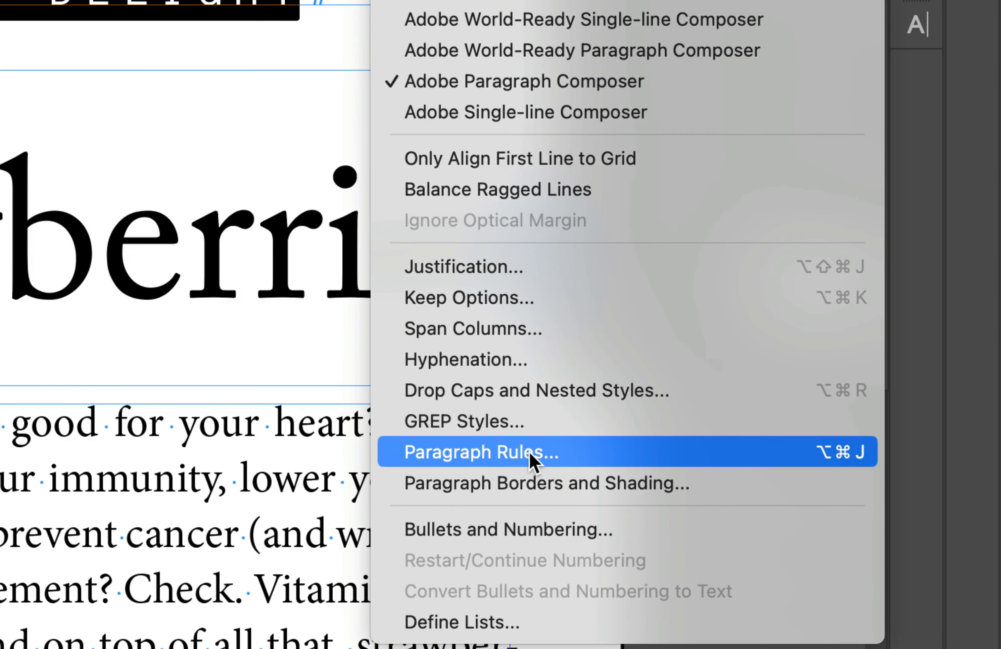
left_click(533, 460)
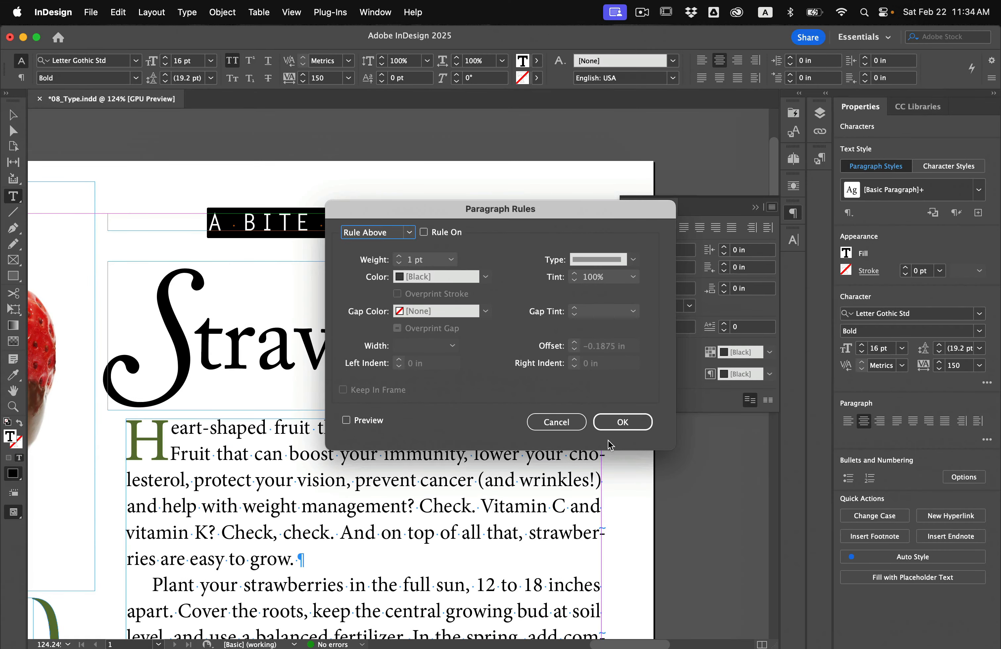
left_click_drag(511, 207, 390, 290)
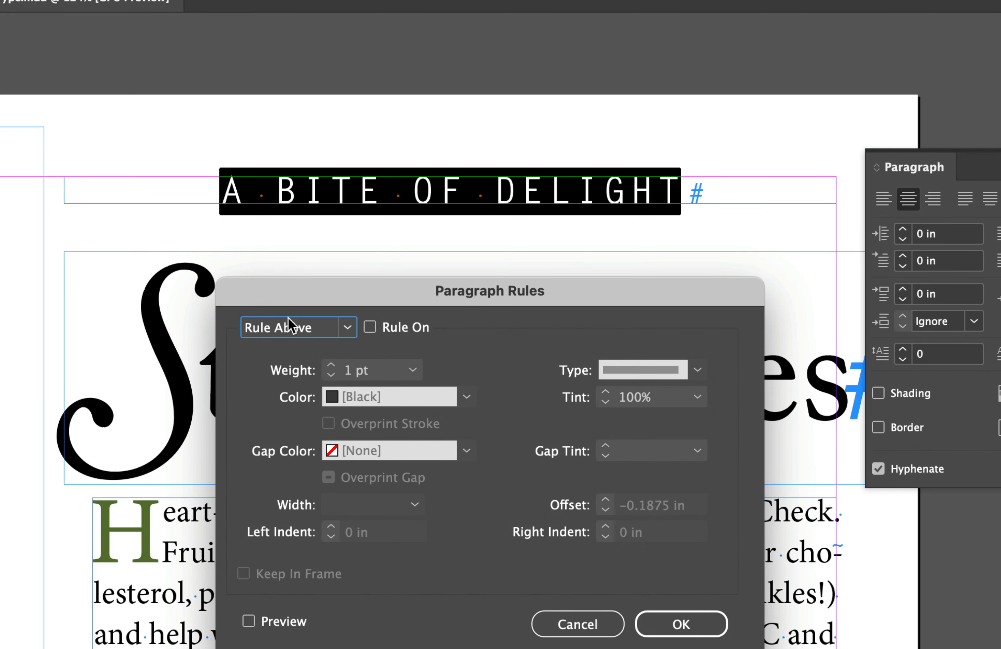
left_click(348, 332)
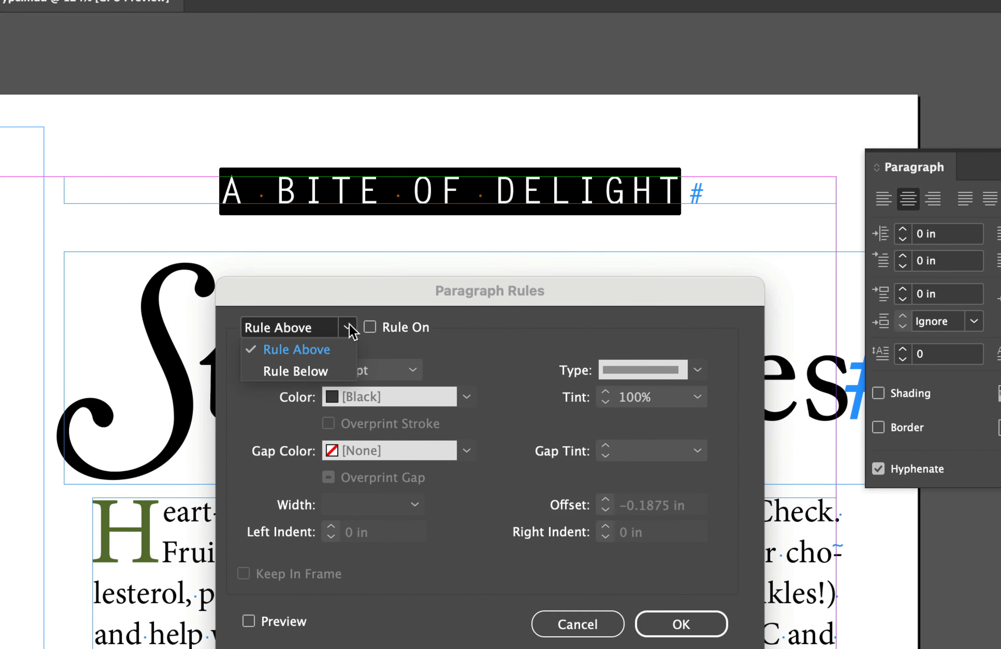
left_click(324, 368)
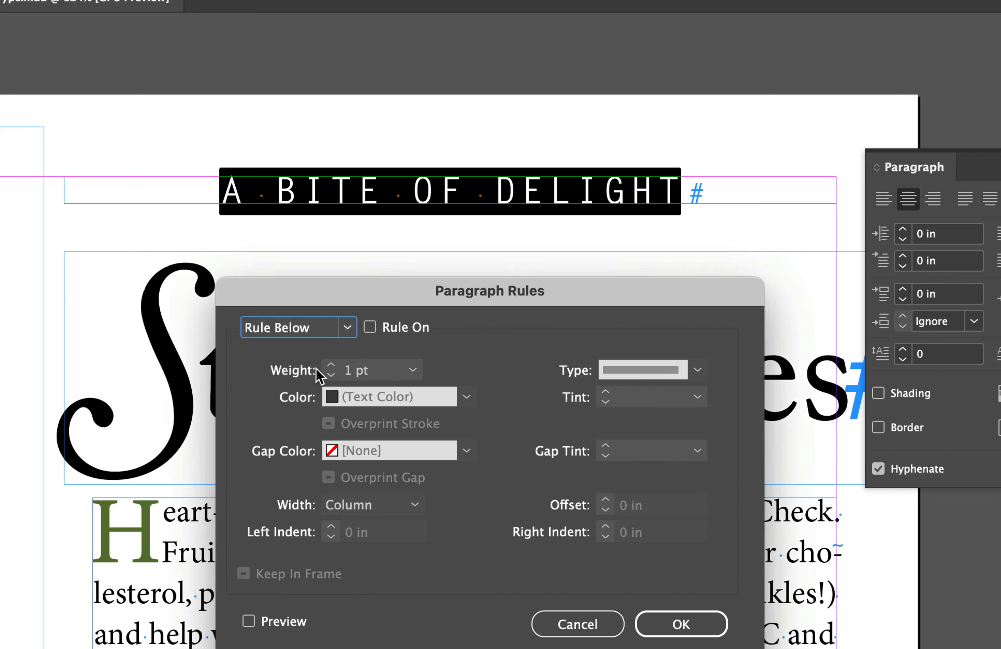
left_click(372, 328)
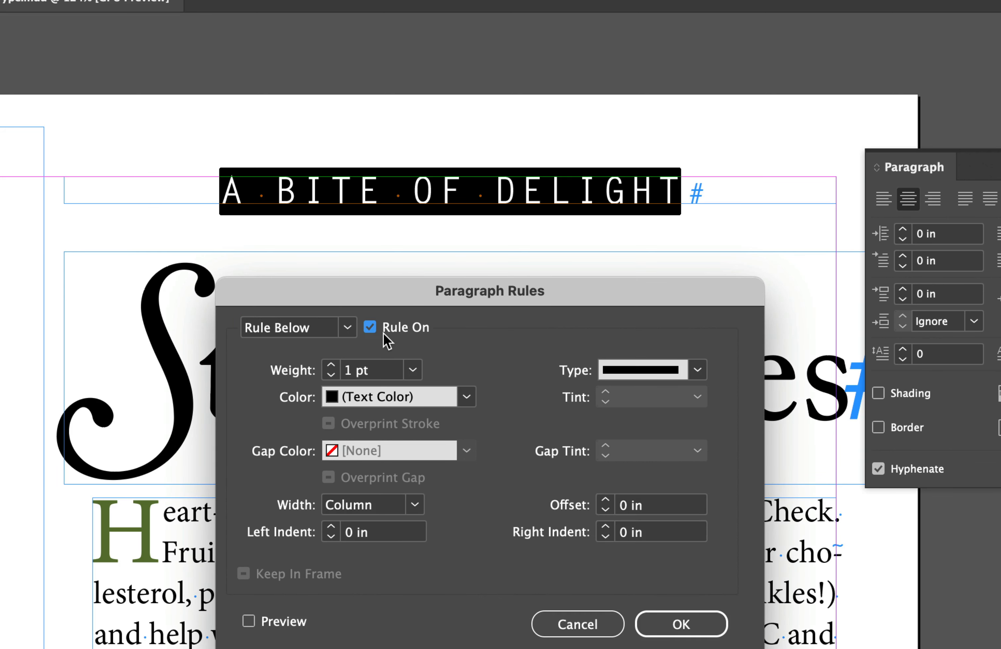
Set the rule below's weight to 8 pt and its color to Stem Green.
left_click(412, 370)
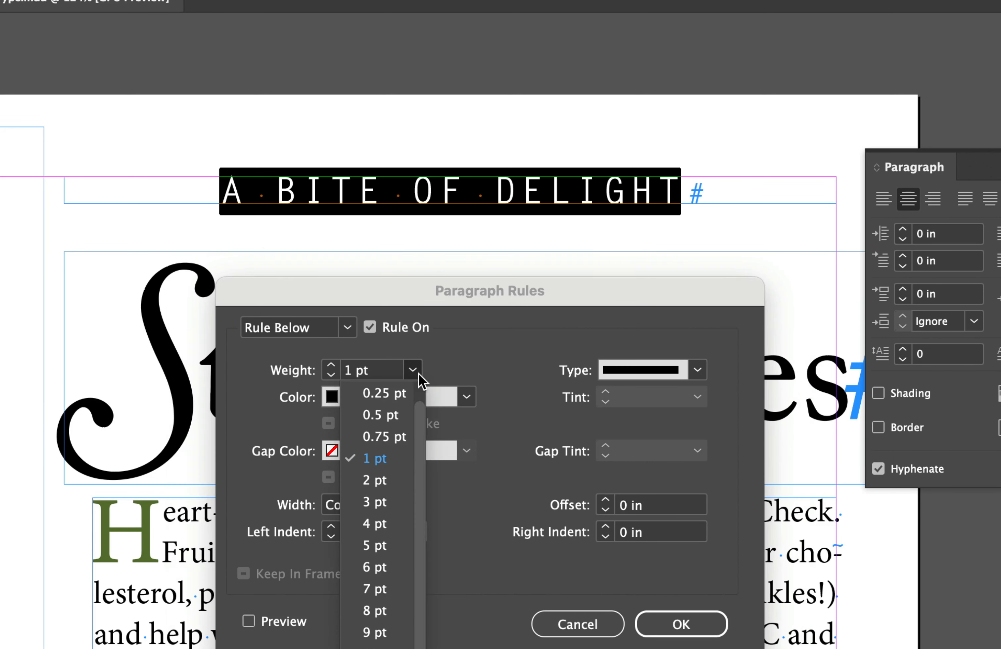
left_click(381, 611)
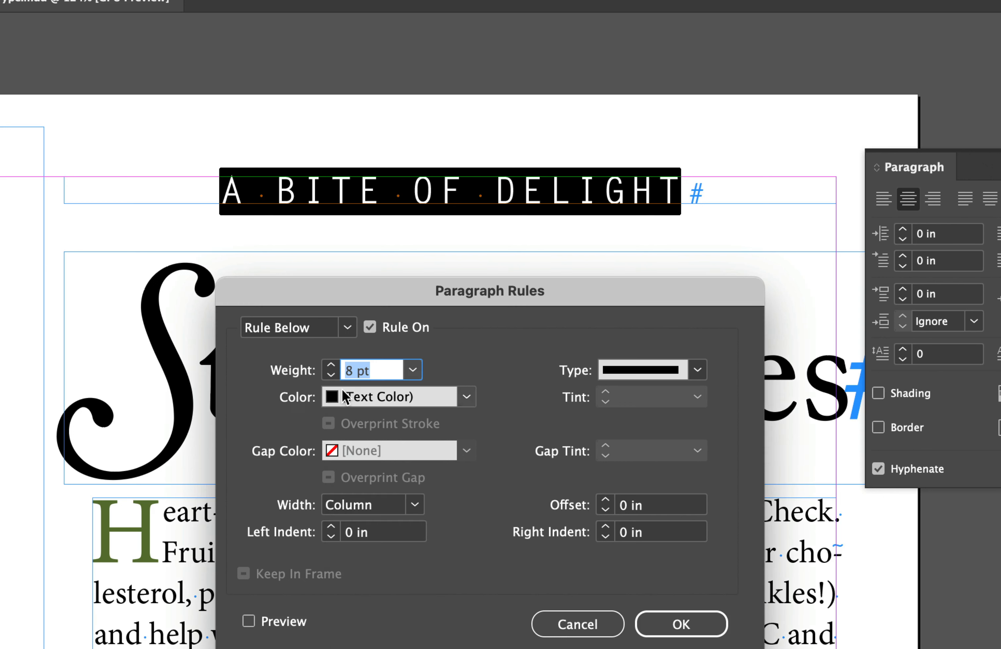
left_click(467, 397)
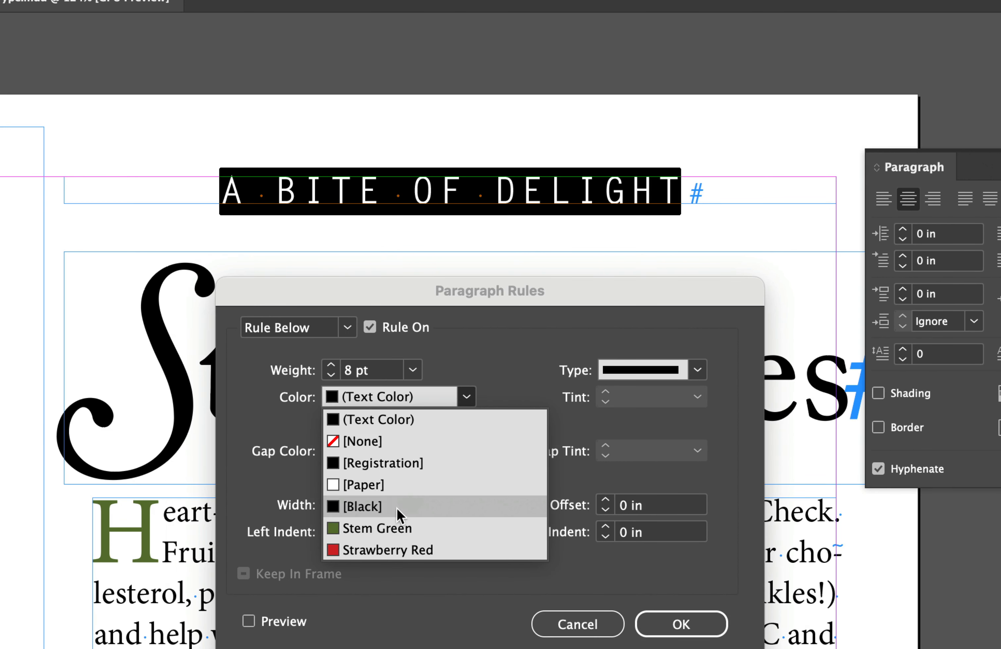
left_click(386, 529)
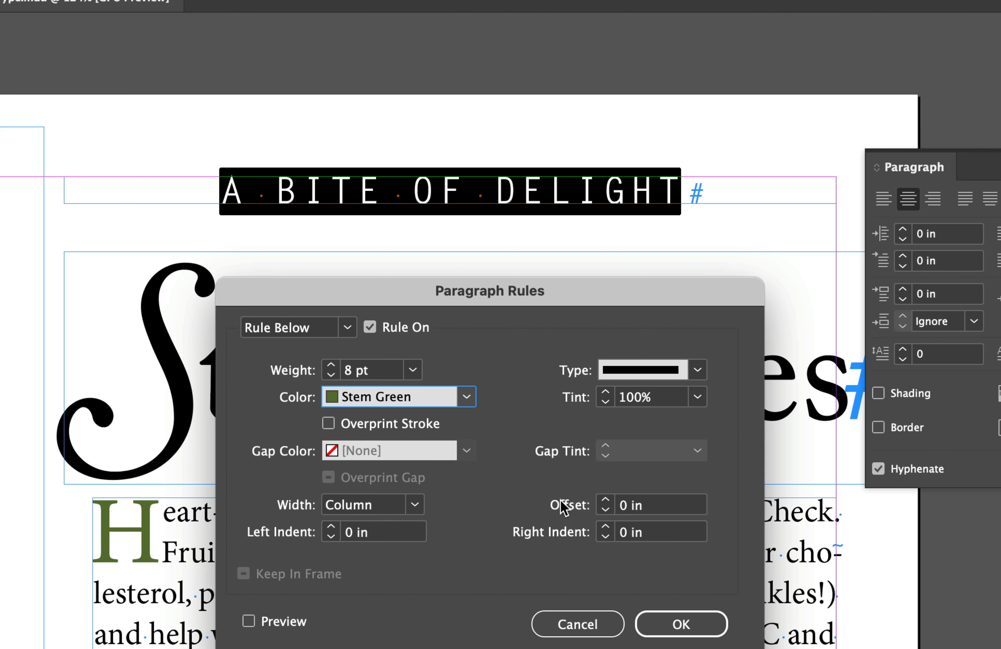
Make the rule below match the Text width and use the White Diamond line type.
left_click(415, 506)
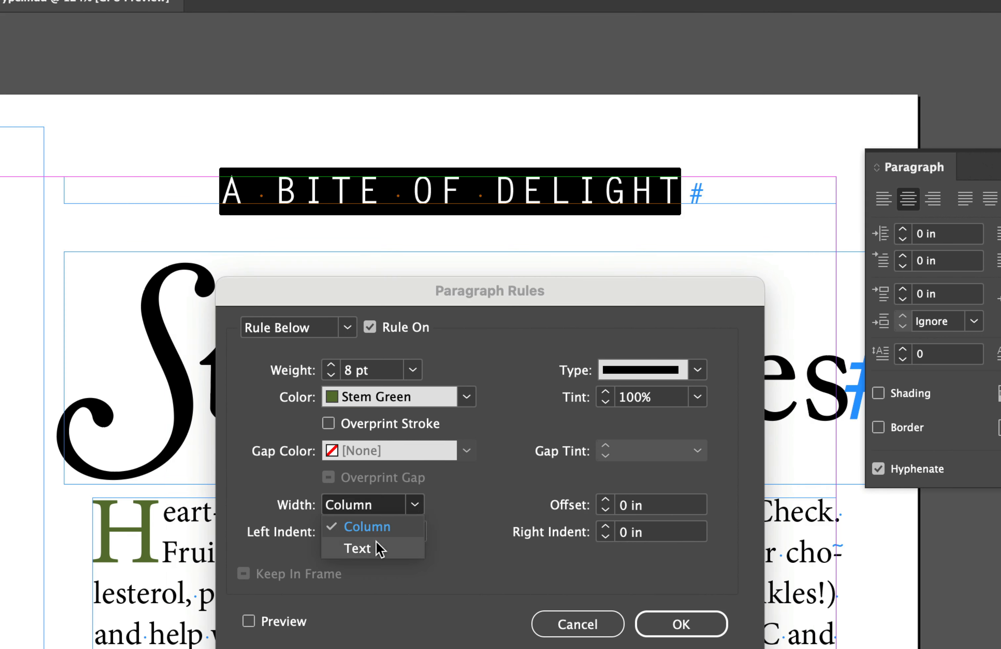
left_click(358, 549)
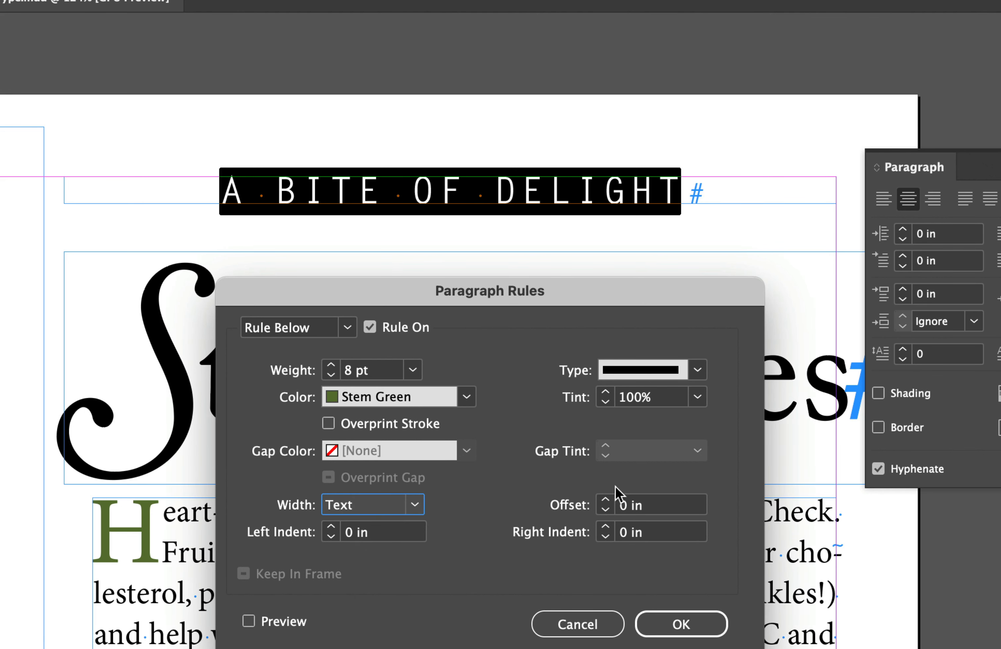
left_click(698, 370)
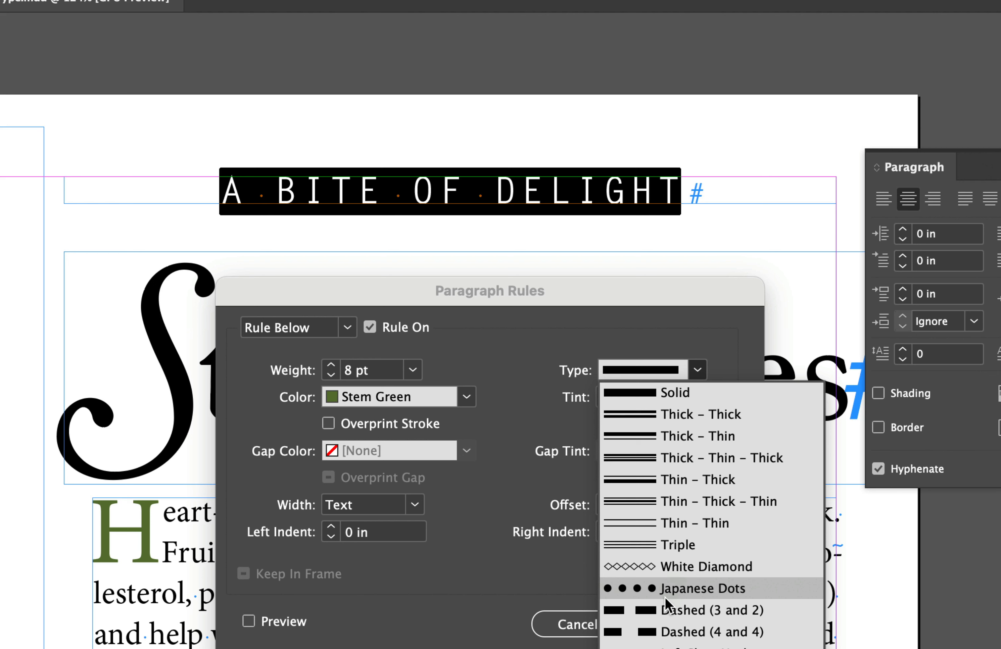
left_click(688, 567)
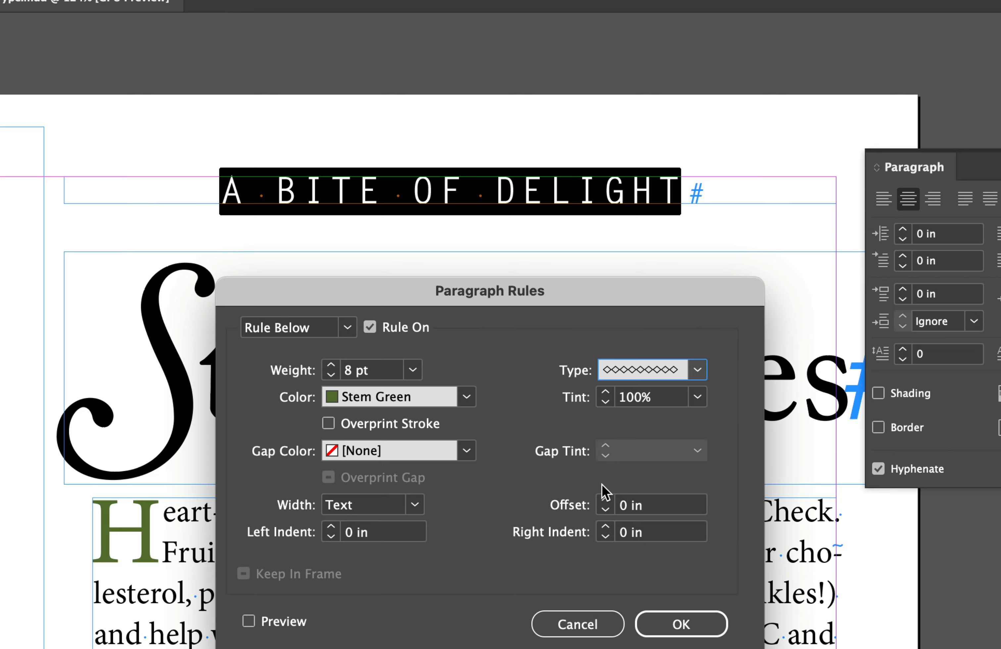
Offset the rule below by 0.0625 in, preview it, and apply the paragraph rule to the "A BITE OF DELIGHT" line.
left_click(604, 498)
left_click(605, 497)
left_click(605, 498)
left_click(605, 510)
left_click(605, 510)
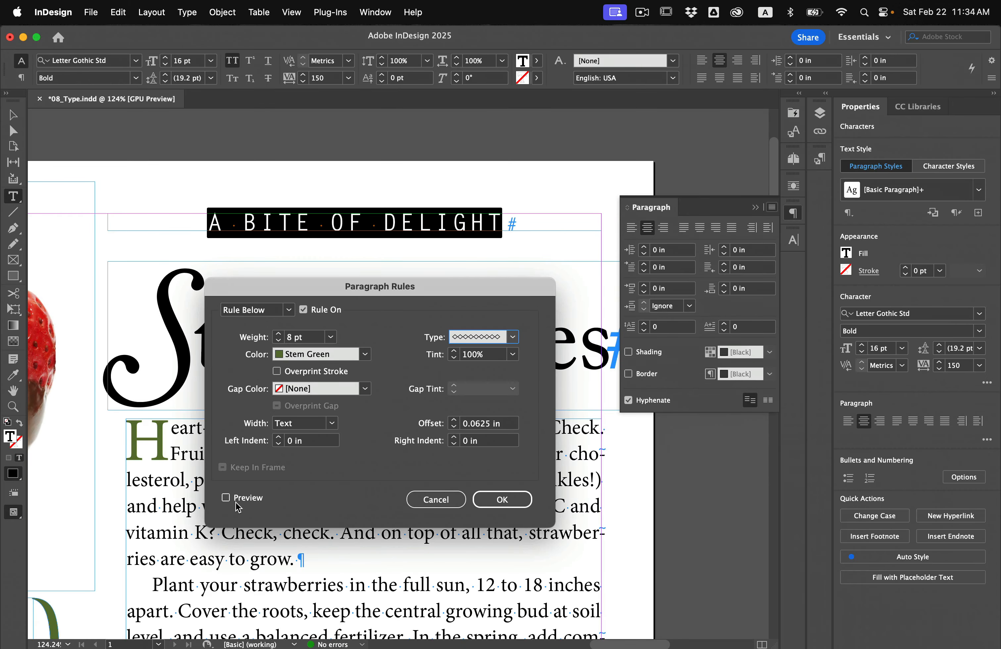
left_click(264, 626)
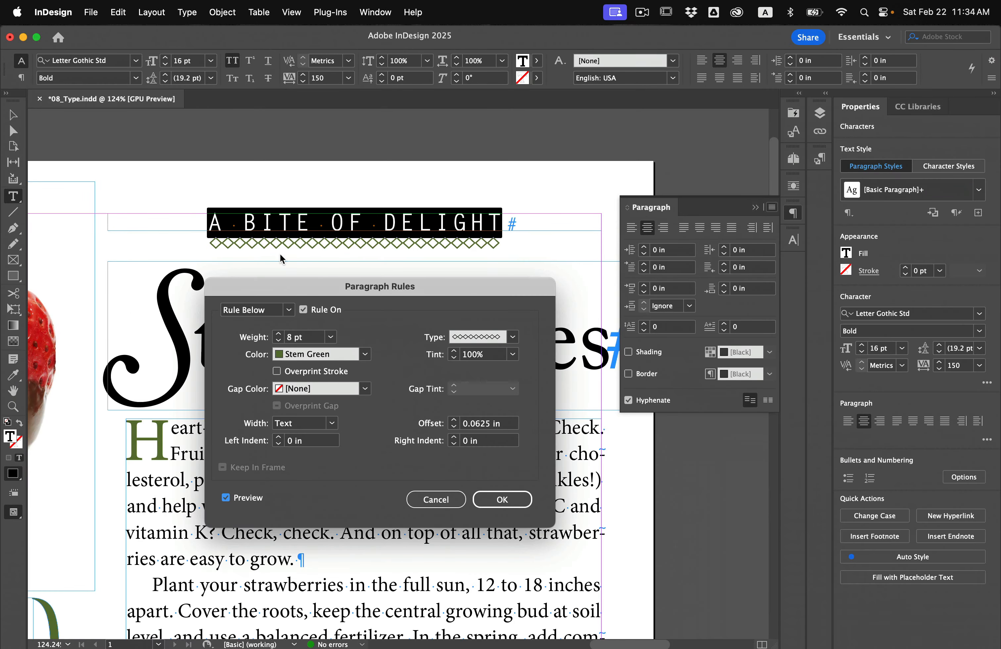
left_click(520, 501)
left_click(387, 222)
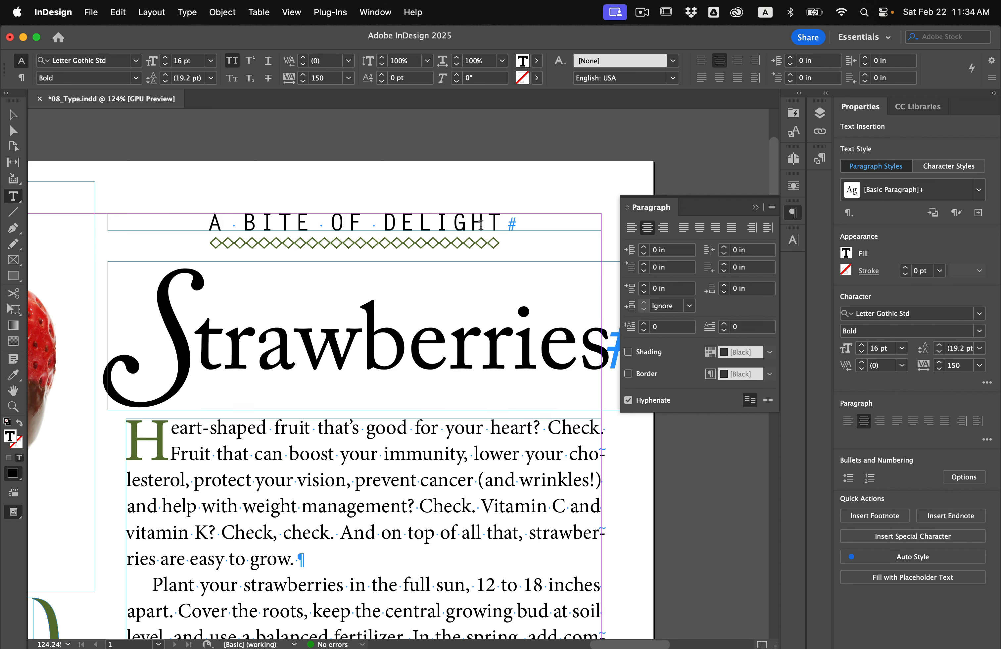
Test the text-width rule by adding "DKSKDK" to the end of "A BITE OF DELIGHT" and deleting those extra letters again.
key("Right")
type("DKS")
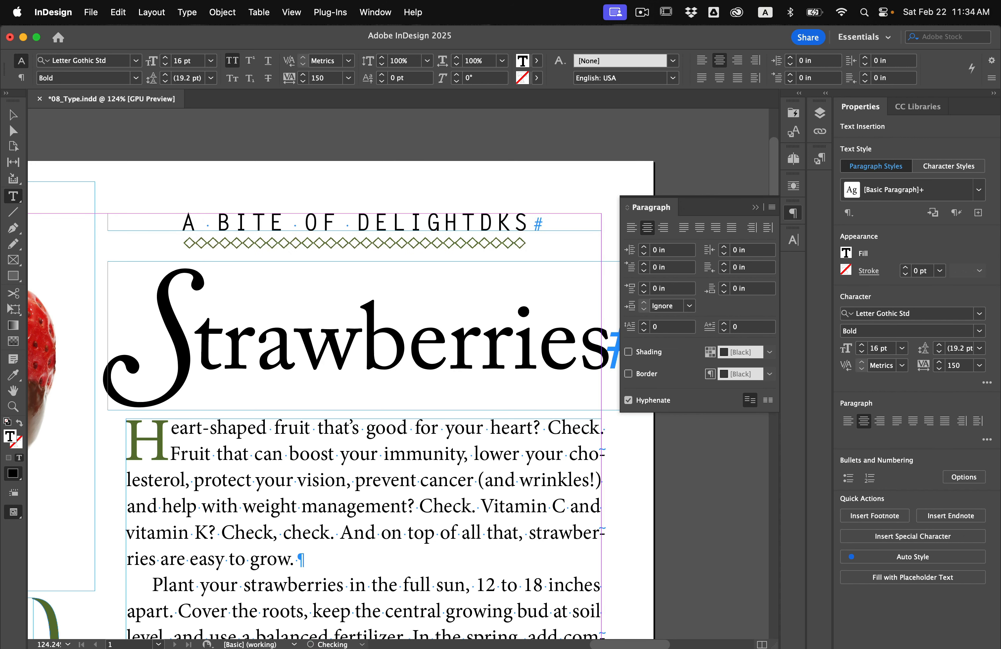
type("KDK")
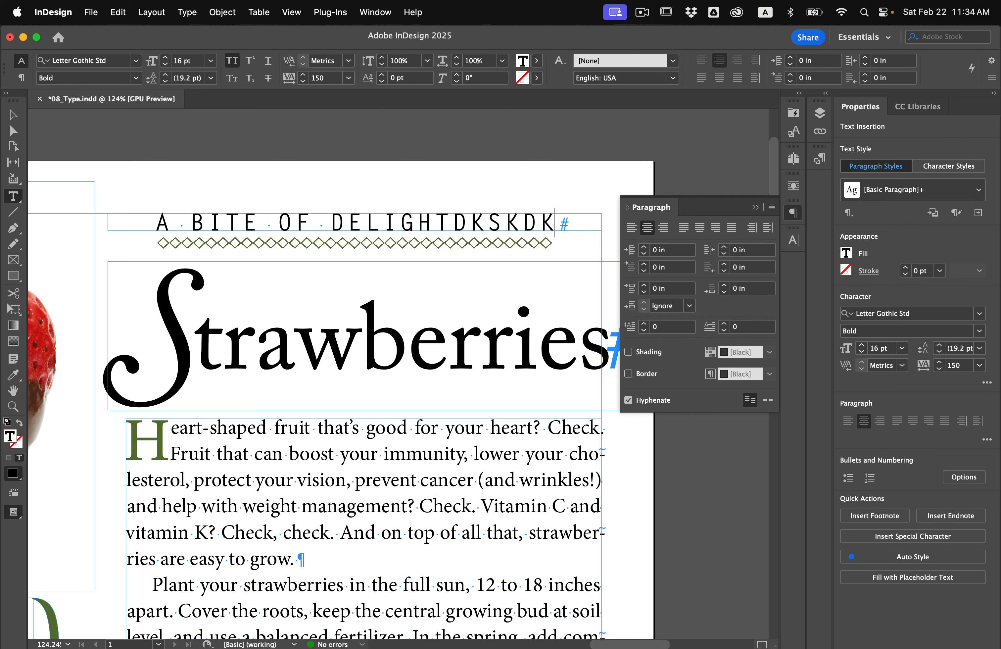
key("BackSpace")
key("BackSpace")
key("BackSpace")
key("BackSpace")
key("BackSpace")
key("BackSpace")
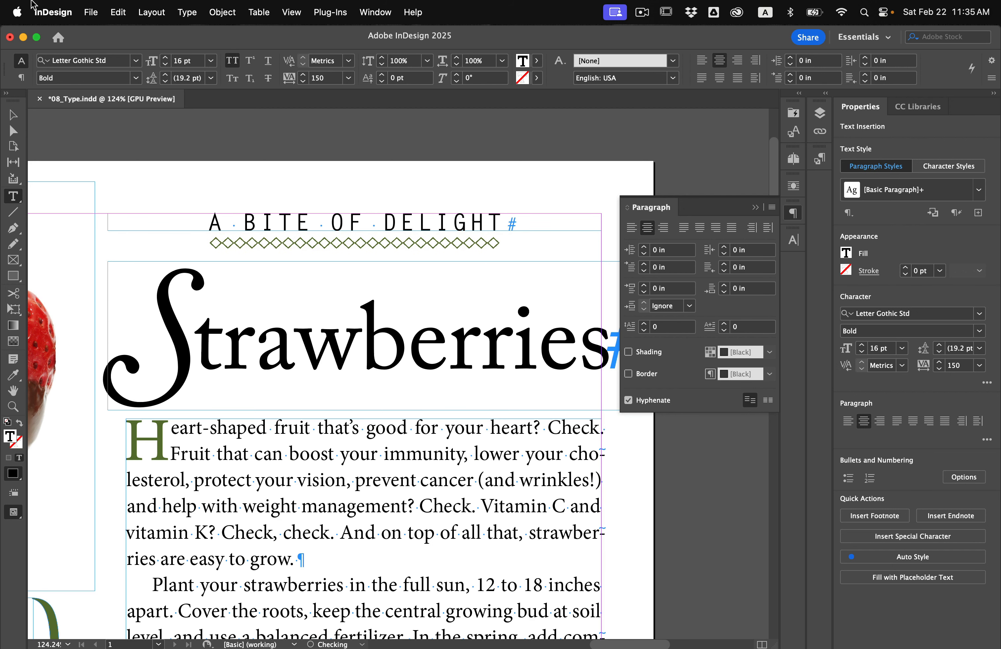
Finish editing the "A BITE OF DELIGHT" text and save the document.
key("Escape")
left_click(94, 8)
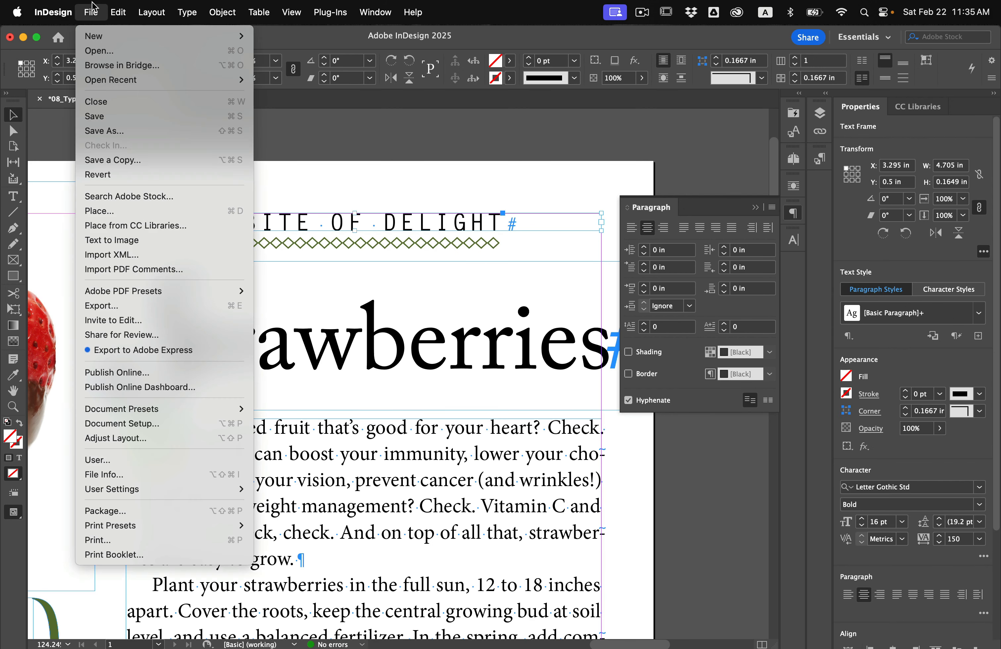
left_click(99, 117)
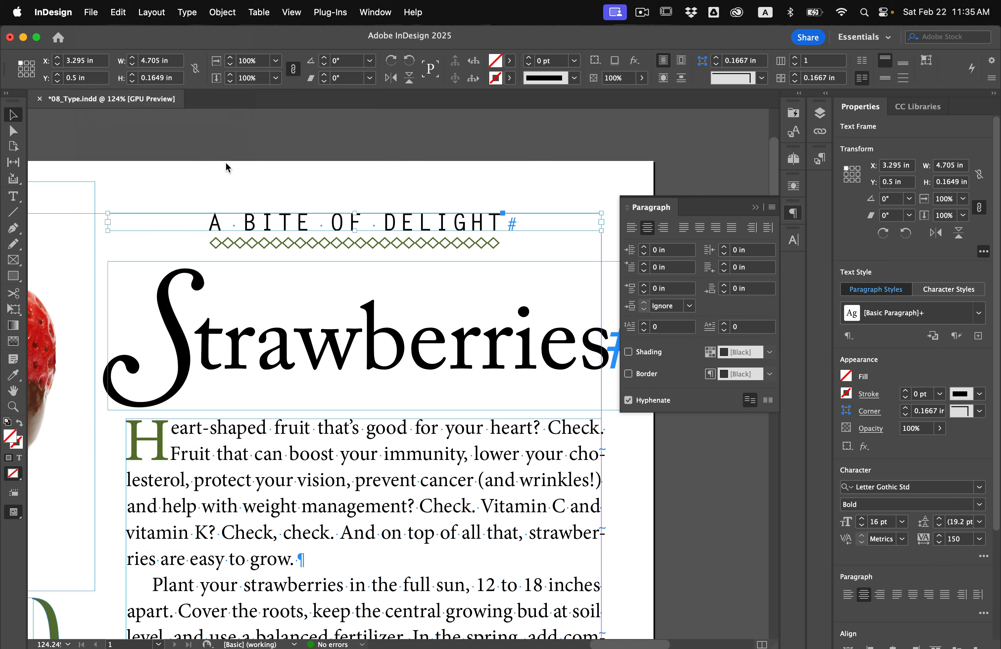
Deselect everything, put away the paragraph settings and preview the whole page without frames, guides or hidden characters.
left_click(204, 175)
left_click(793, 213)
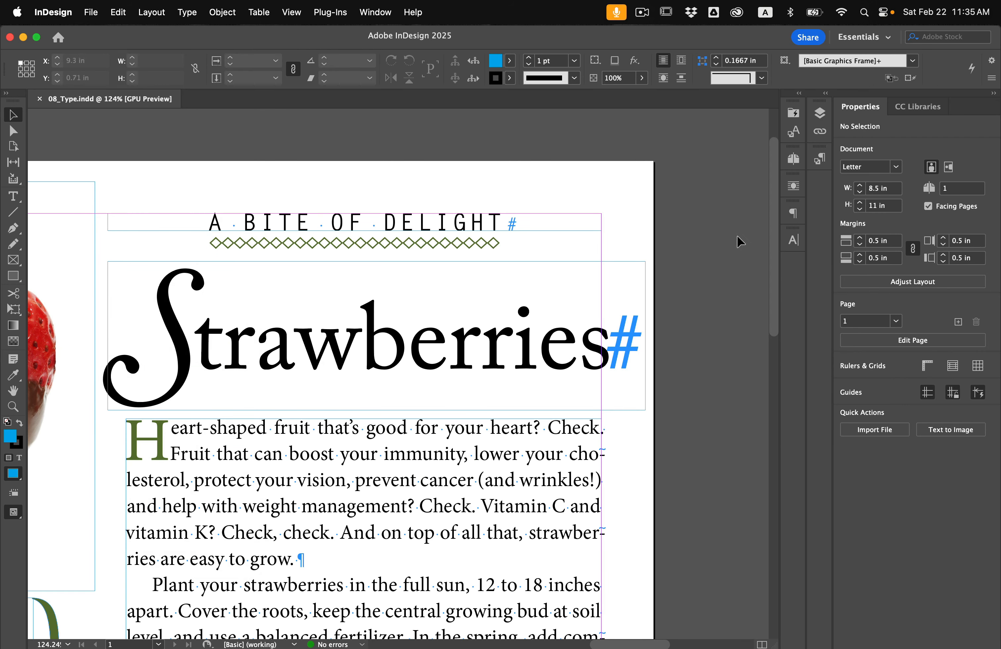
key("super+0")
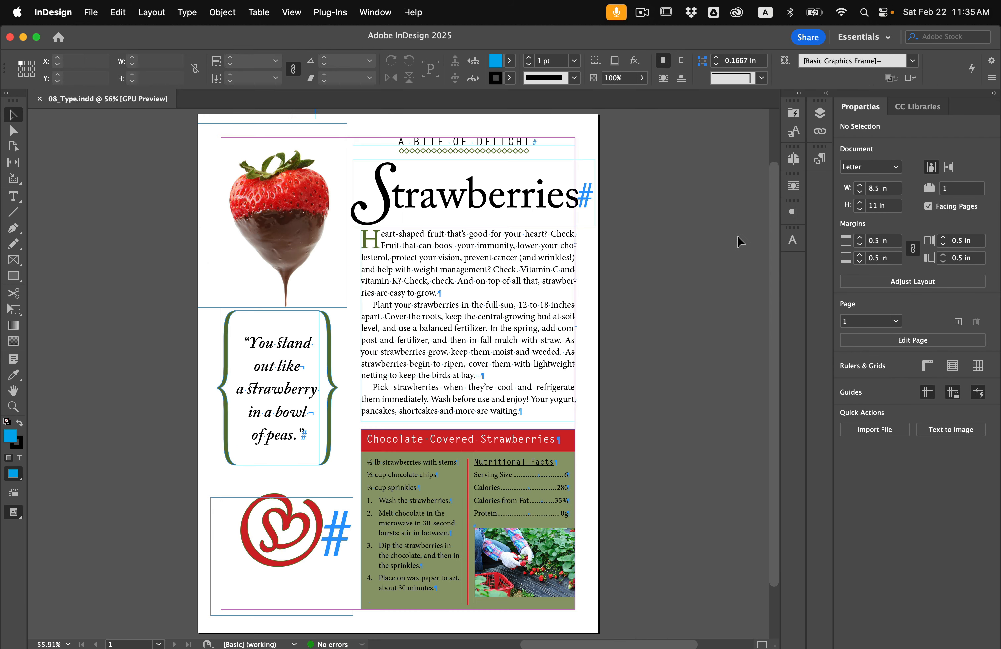
key("w")
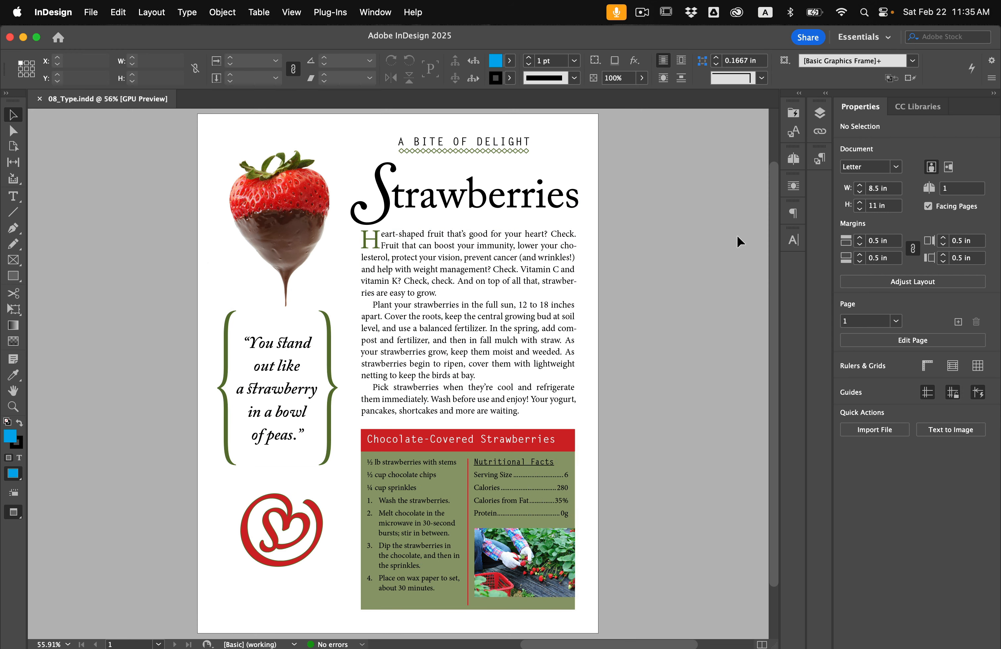